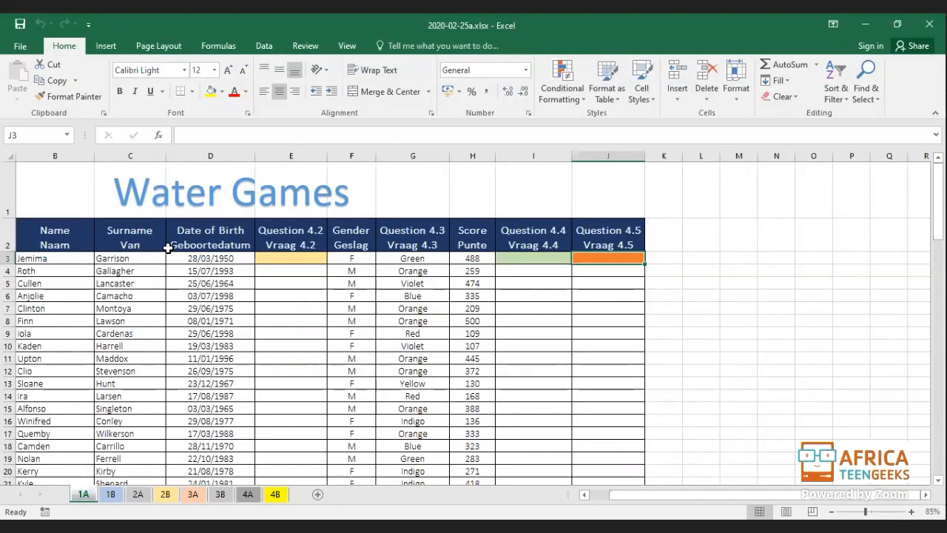
Open sheet 1B and examine the score thresholds in B1:E1 of the award table.
left_click(112, 494)
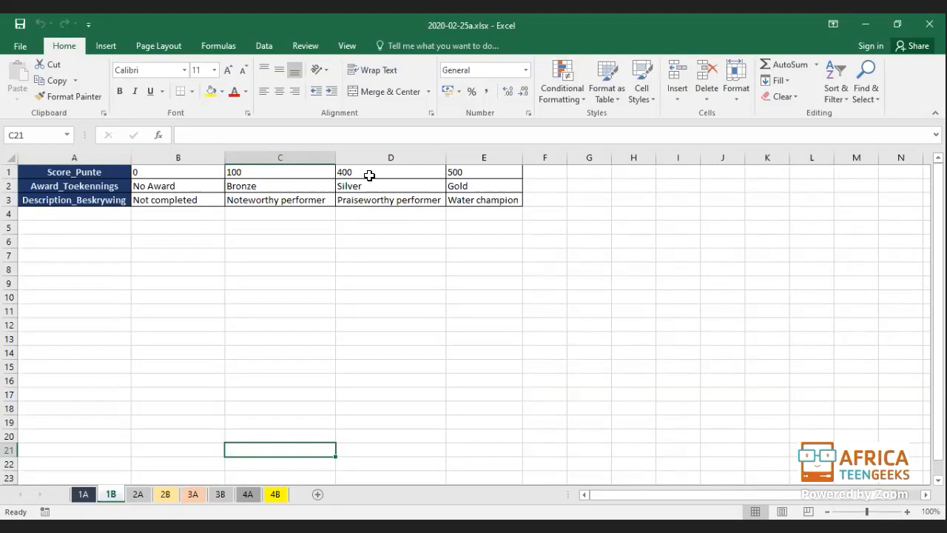
left_click(220, 173)
left_click_drag(302, 173, 493, 178)
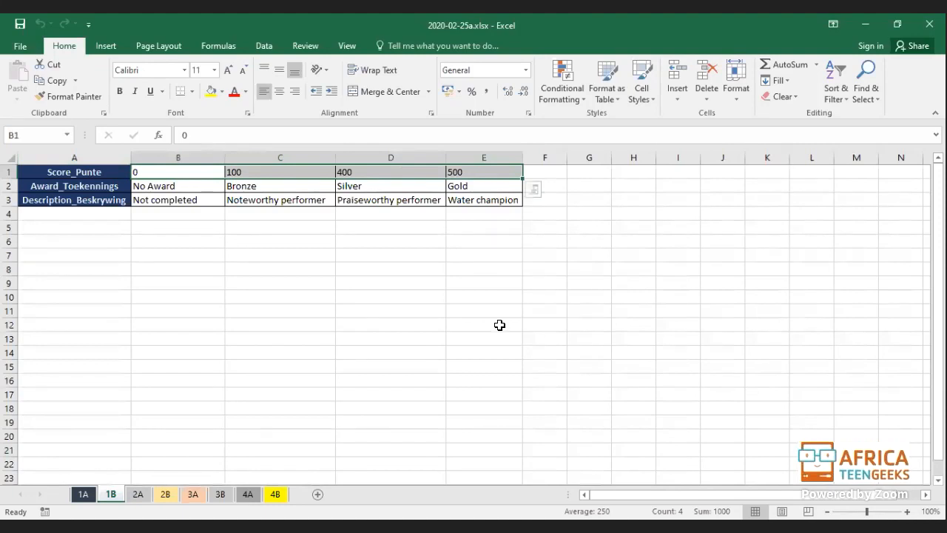
left_click(308, 351)
Copy the award table A1:E3 and paste it transposed at H6.
left_click_drag(97, 173, 498, 209)
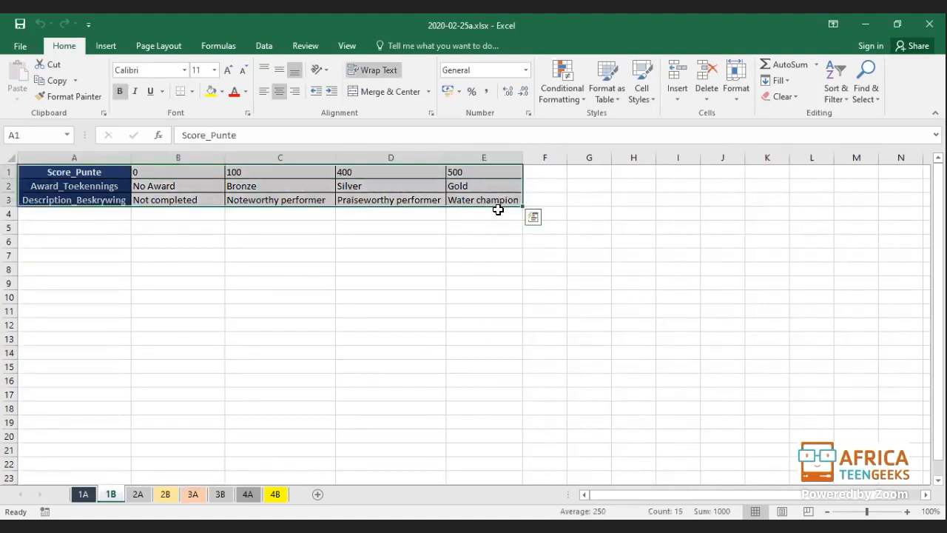
right_click(491, 202)
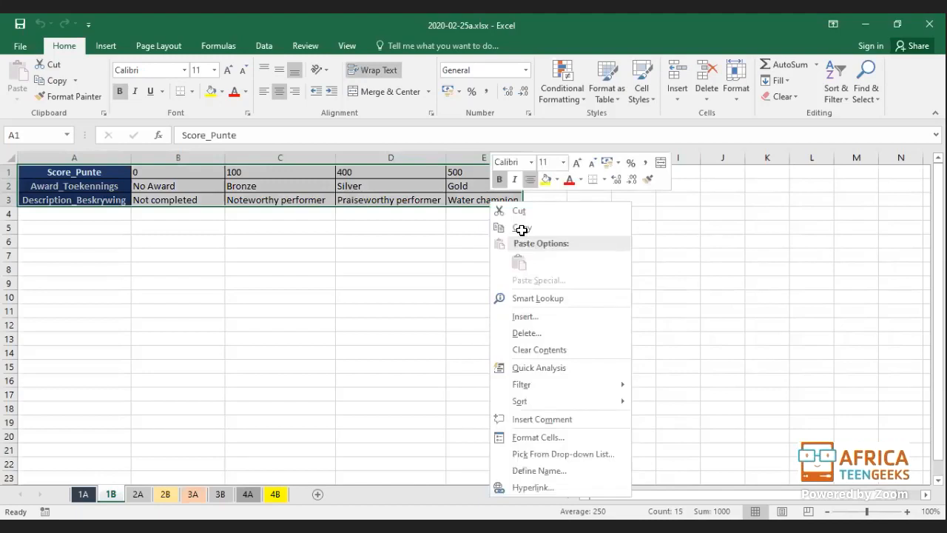
left_click(521, 227)
right_click(635, 242)
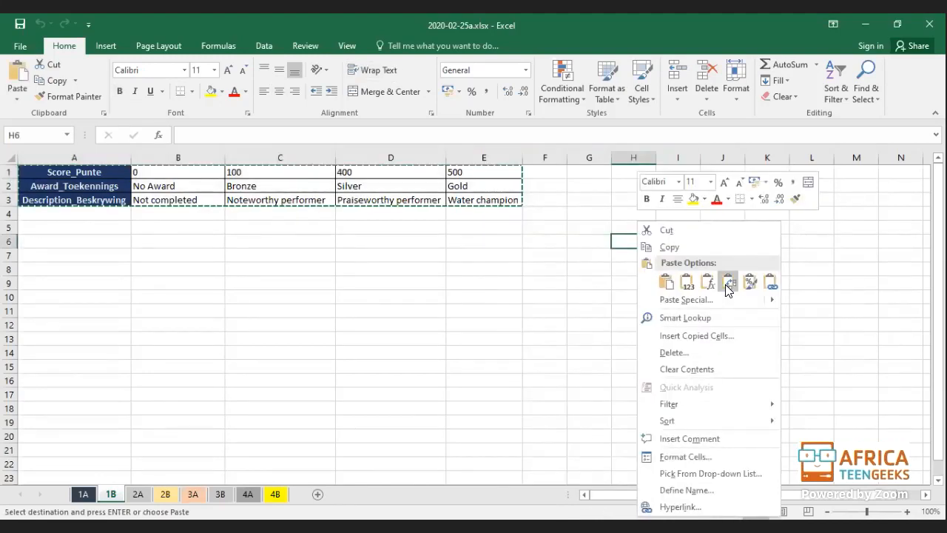
left_click(726, 287)
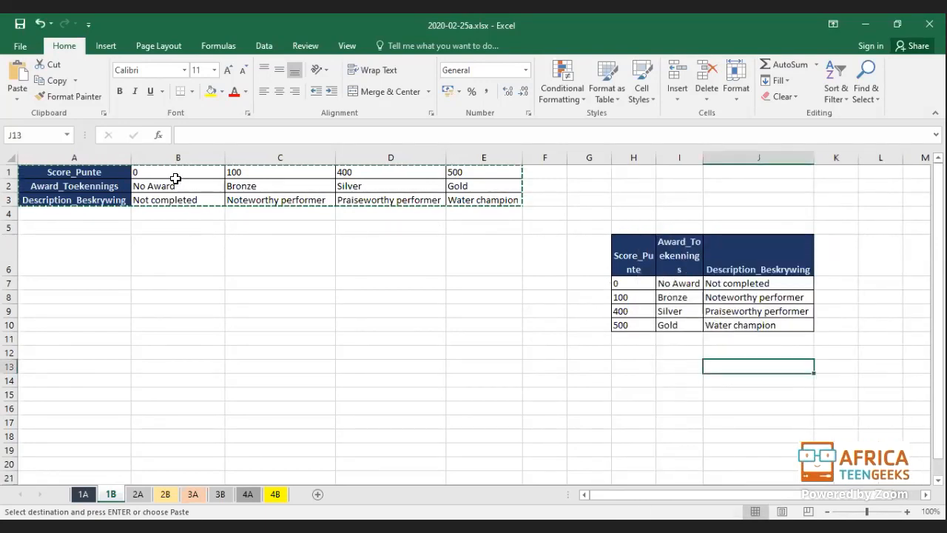
Compare the score row B1:E1 with the transposed score column H7:H10, and undo the transposed paste.
left_click(176, 177)
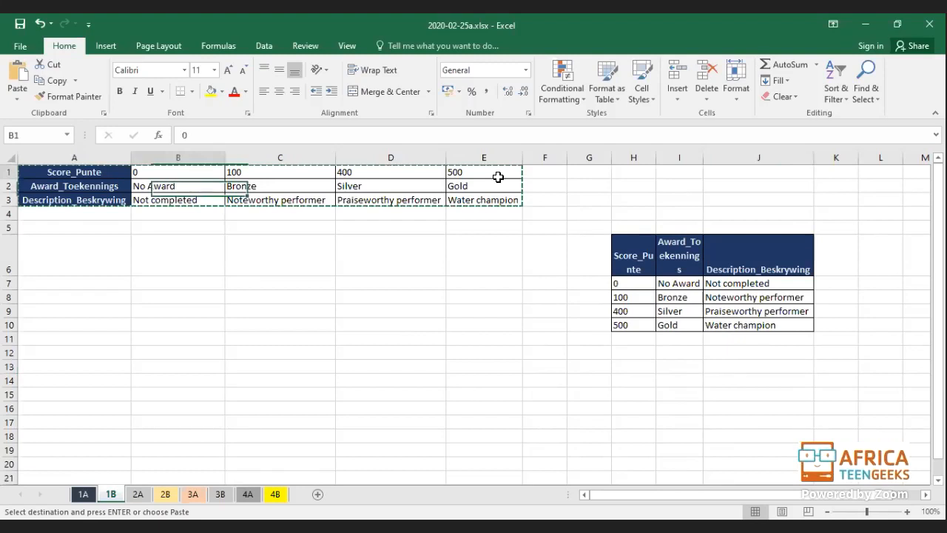
key("ctrl+shift+Right")
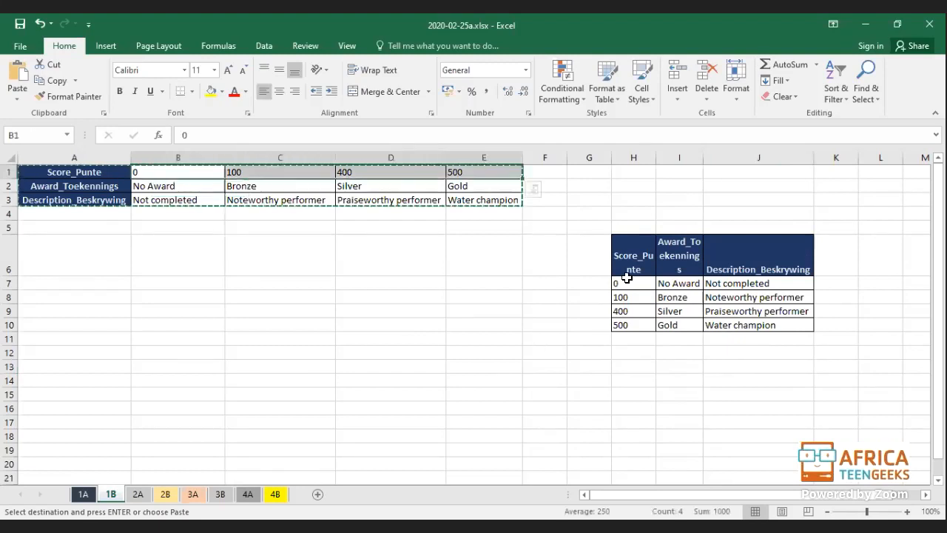
left_click(627, 284)
left_click(627, 346, "shift")
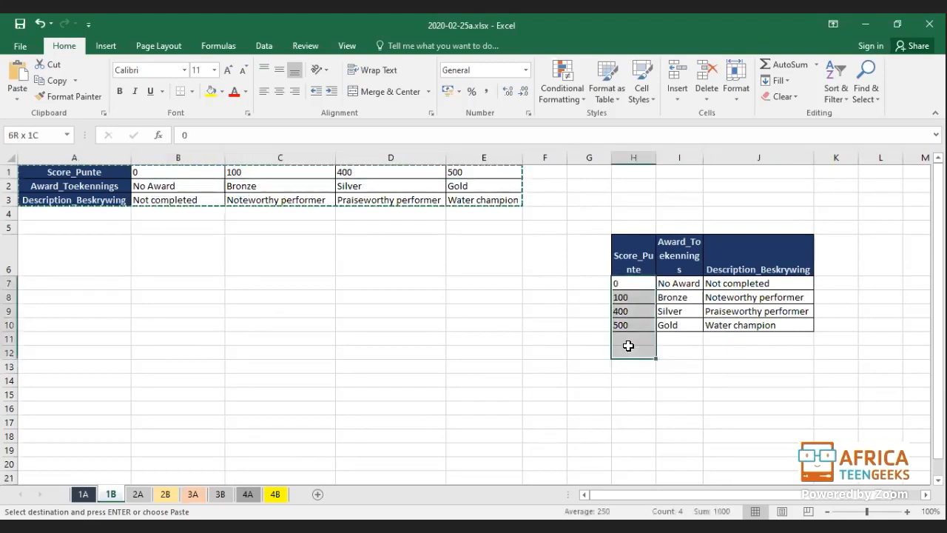
key("shift+Up")
key("shift+Up")
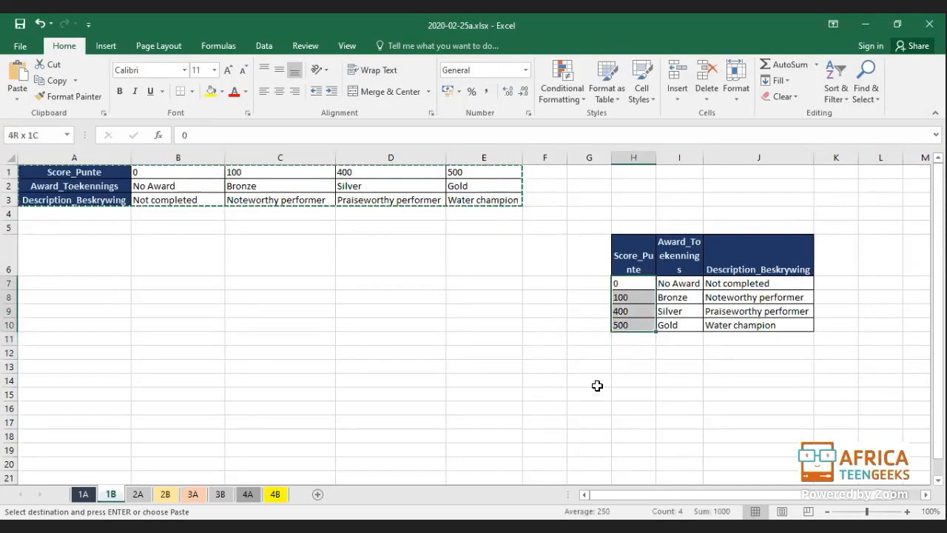
key("ctrl+v")
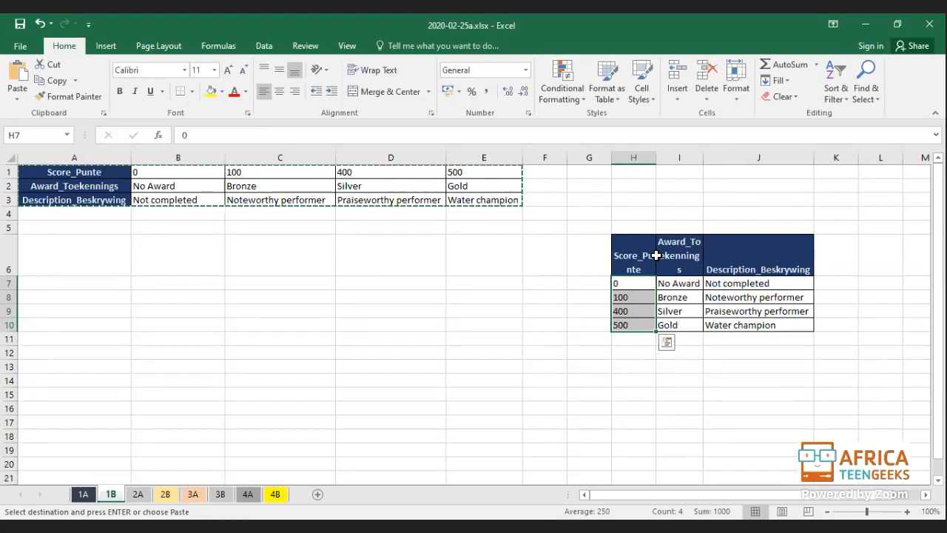
left_click_drag(74, 171, 479, 205)
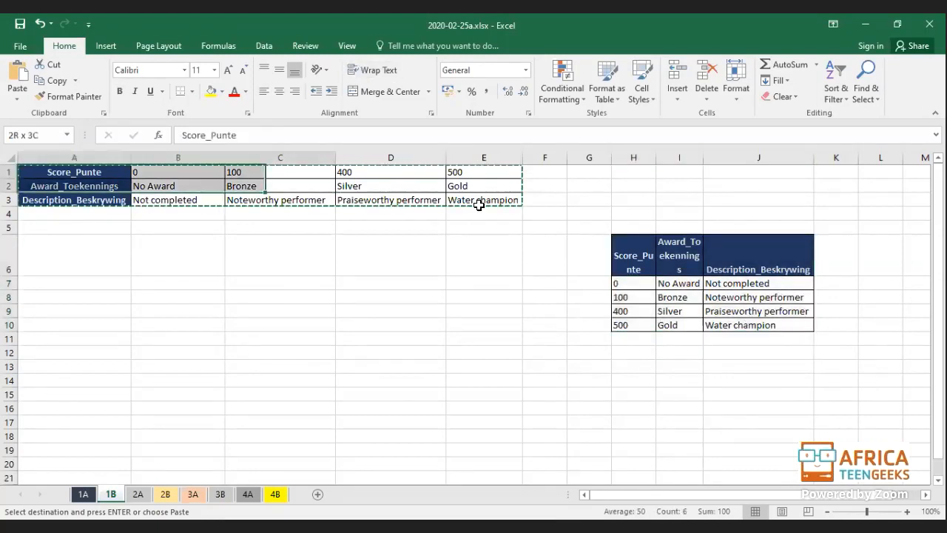
double_click(385, 391)
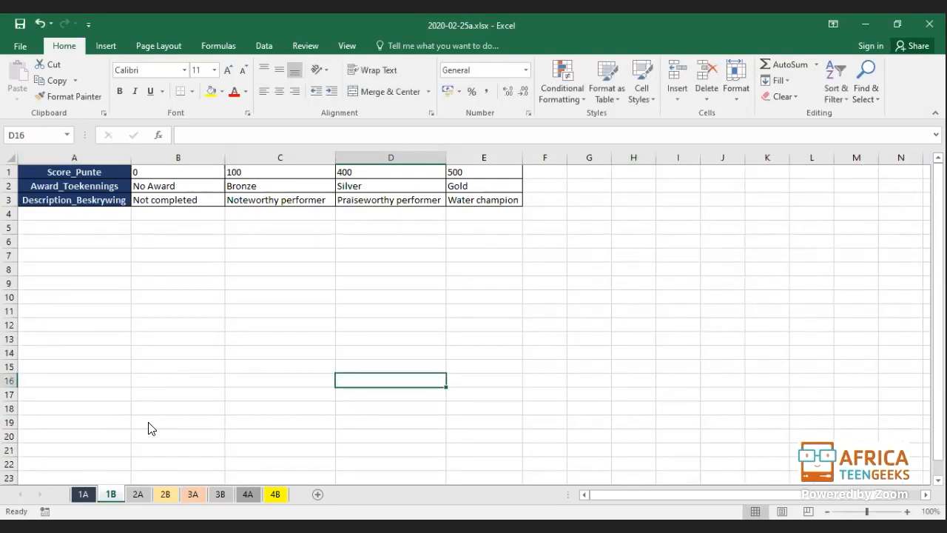
On sheet 1A, start an HLOOKUP formula in J3 with score cell H3 as the lookup value.
left_click(83, 493)
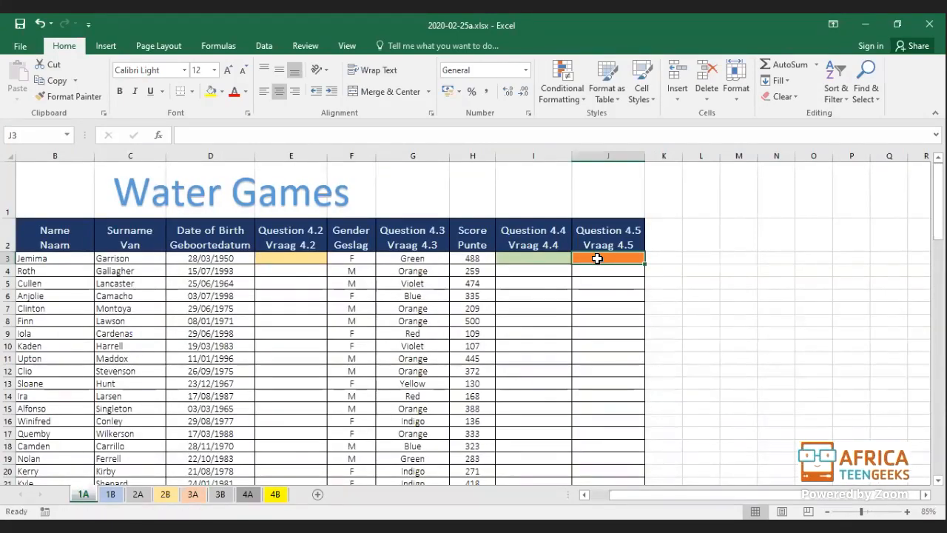
type("=h")
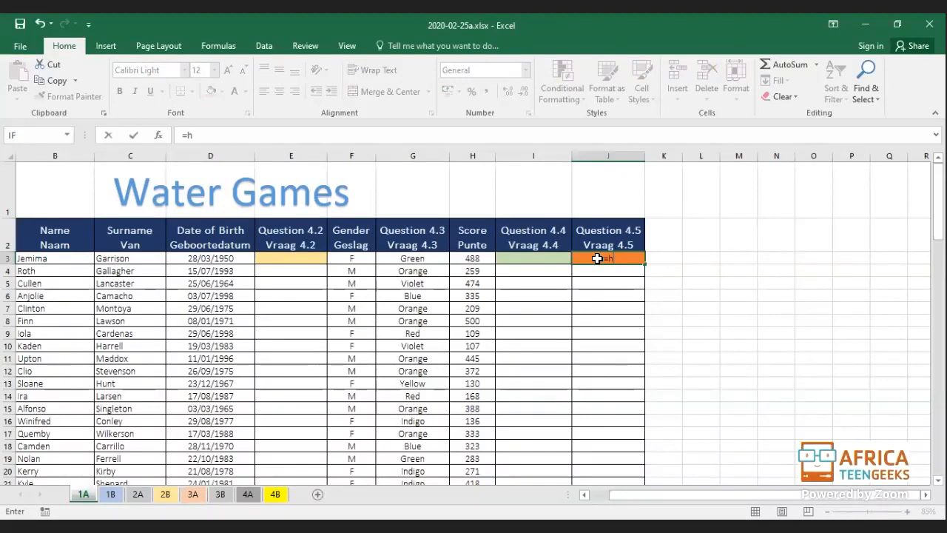
type("lookup(")
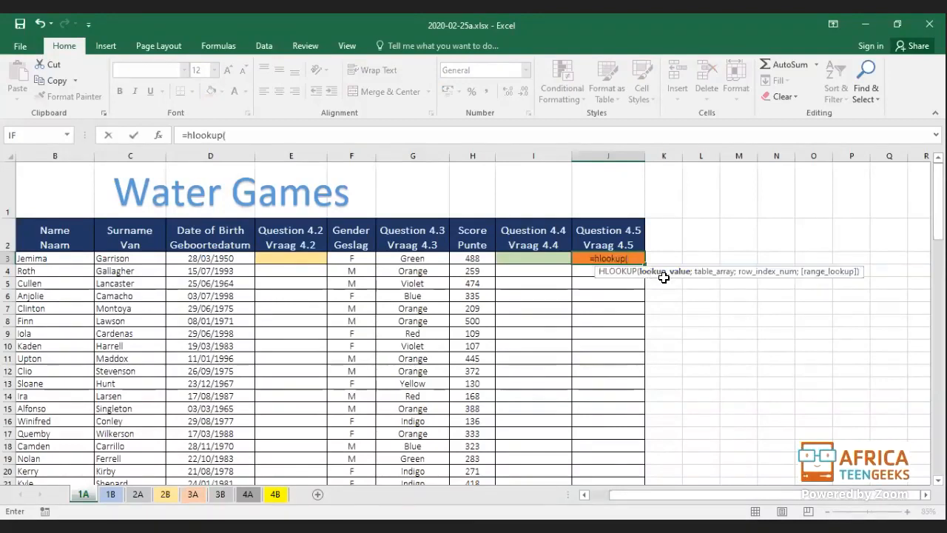
left_click(586, 497)
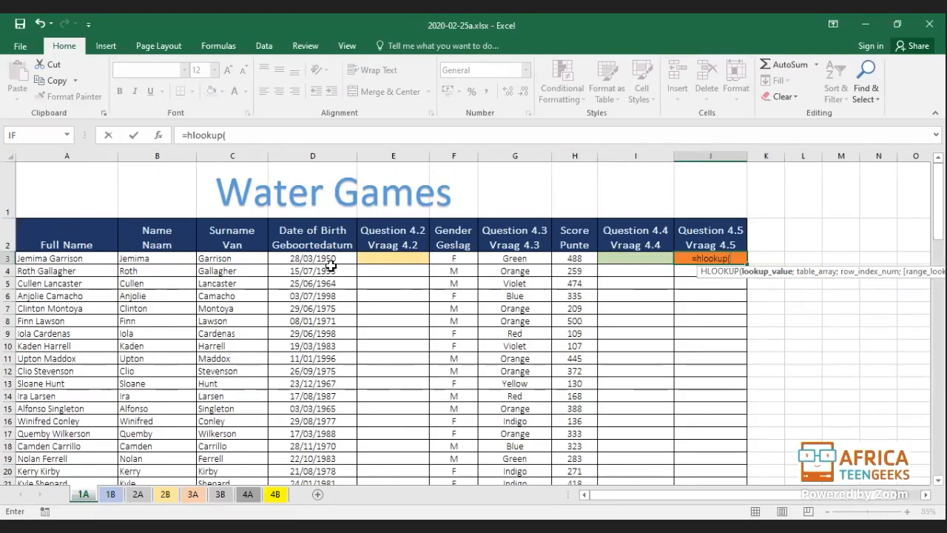
left_click(574, 261)
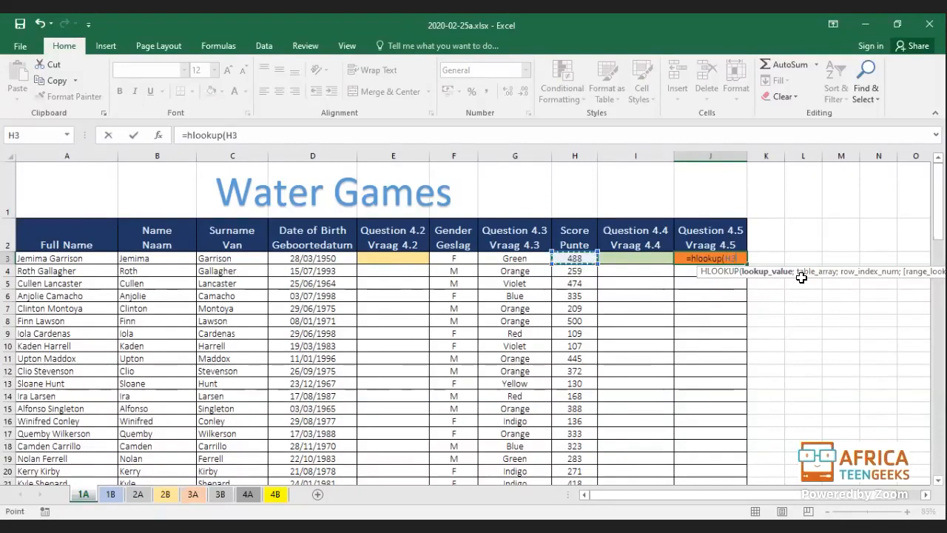
type(";")
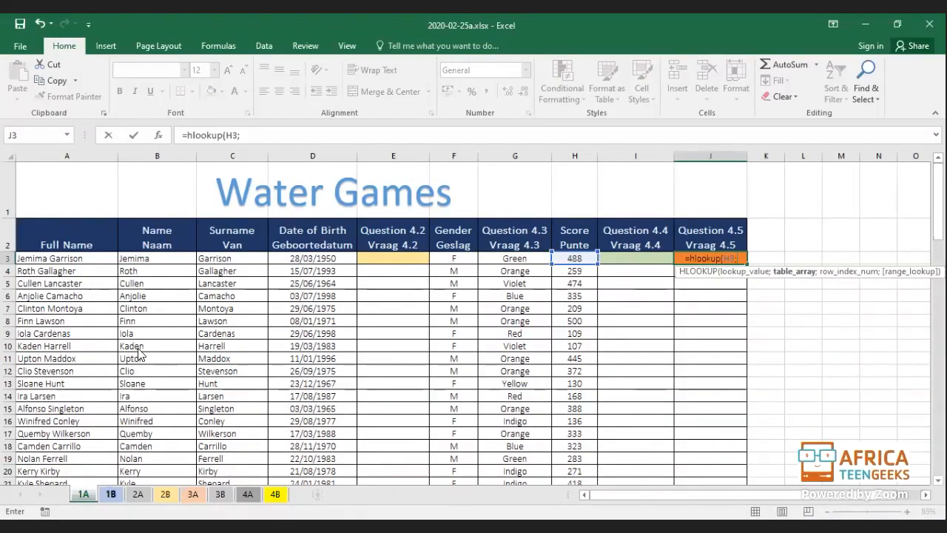
Set the HLOOKUP table array to the absolute range $B$1:$E$3 on sheet 1B, followed by a semicolon.
left_click(111, 494)
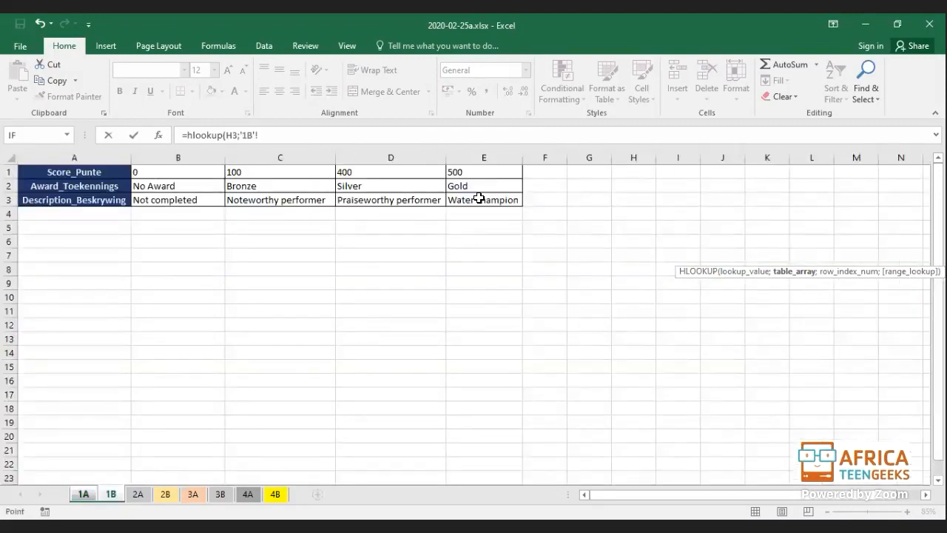
left_click_drag(133, 172, 480, 198)
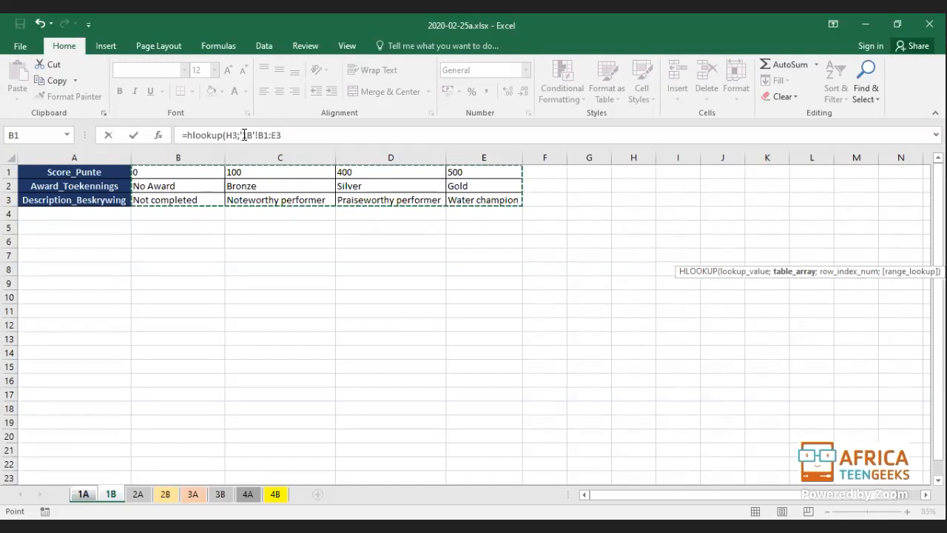
key("F4")
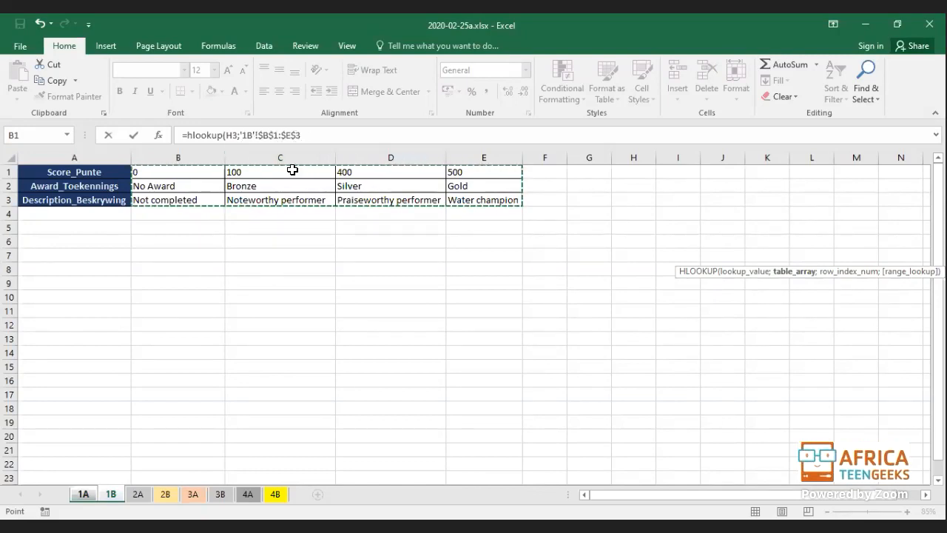
left_click(323, 139)
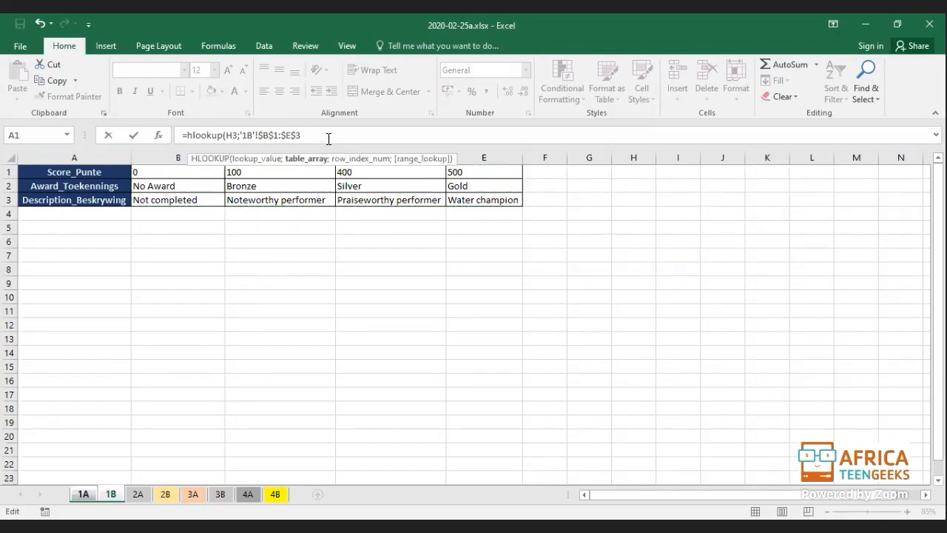
type(";")
double_click(250, 134)
double_click(300, 134)
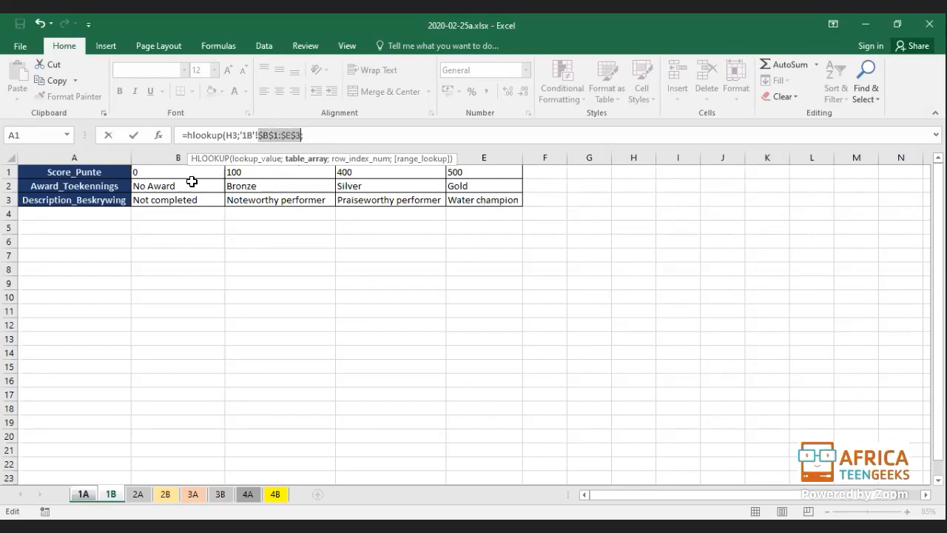
left_click(323, 134)
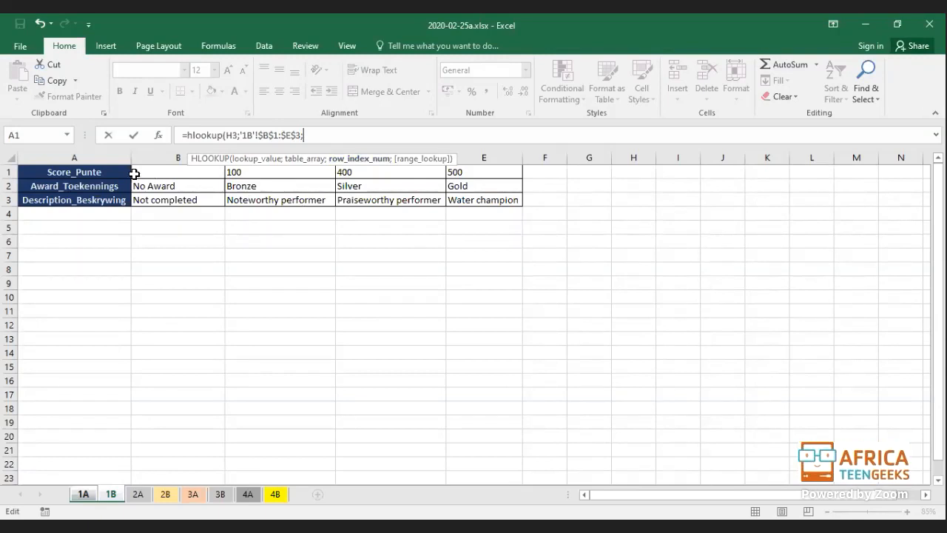
left_click(20, 173)
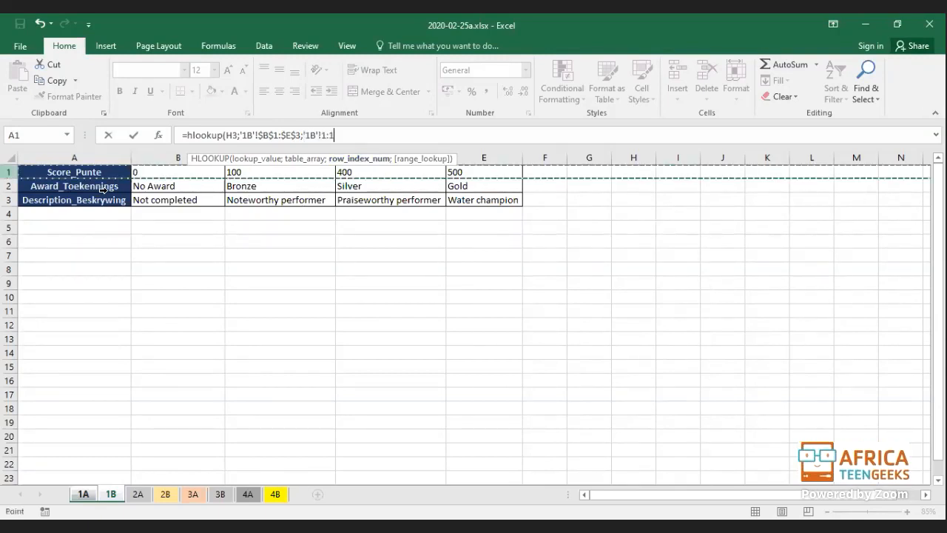
left_click(9, 200)
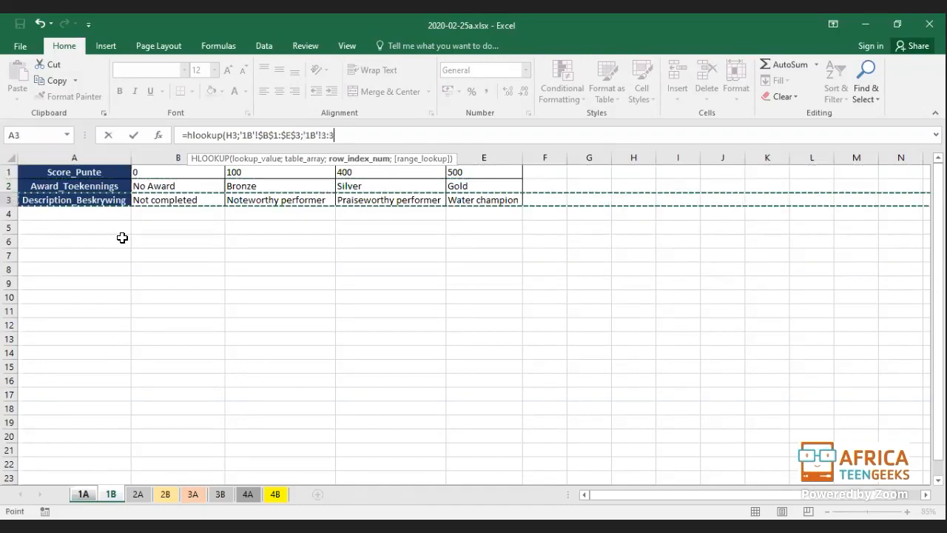
left_click(544, 352)
left_click_drag(539, 301, 729, 396)
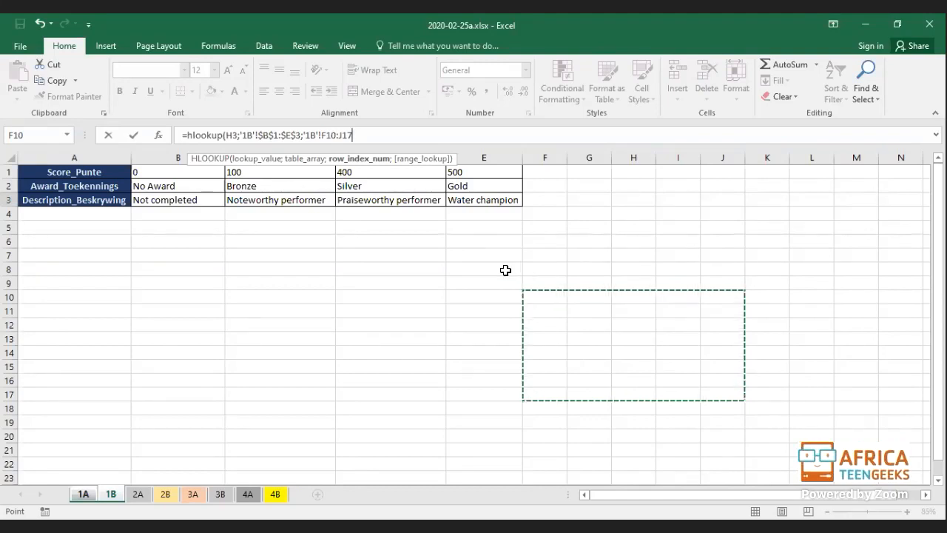
key("BackSpace")
key("BackSpace")
key("BackSpace")
key("BackSpace")
key("BackSpace")
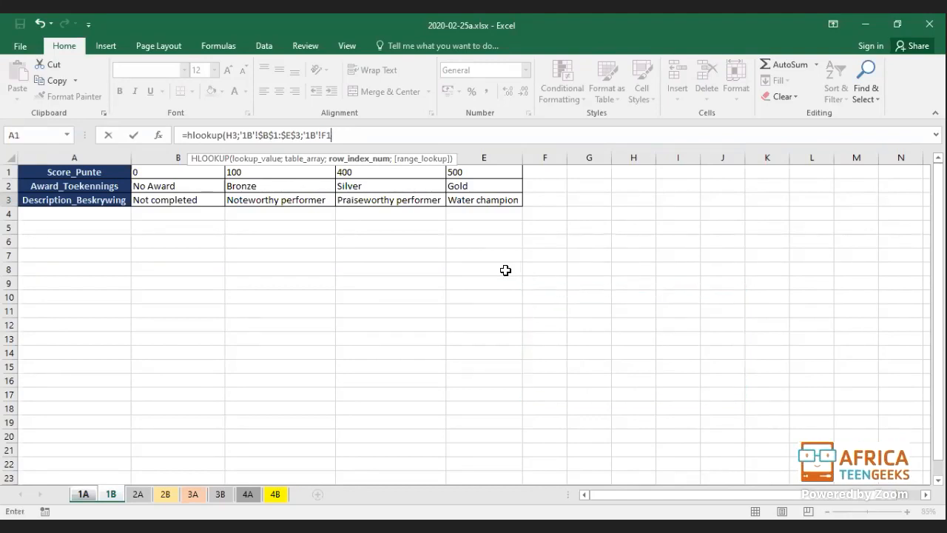
key("BackSpace")
key("BackSpace")
key("BackSpace")
key("BackSpace")
key("BackSpace")
key("BackSpace")
key("BackSpace")
Complete the HLOOKUP formula with row index 2 and TRUE for approximate match.
type("2")
type(";TRUE")
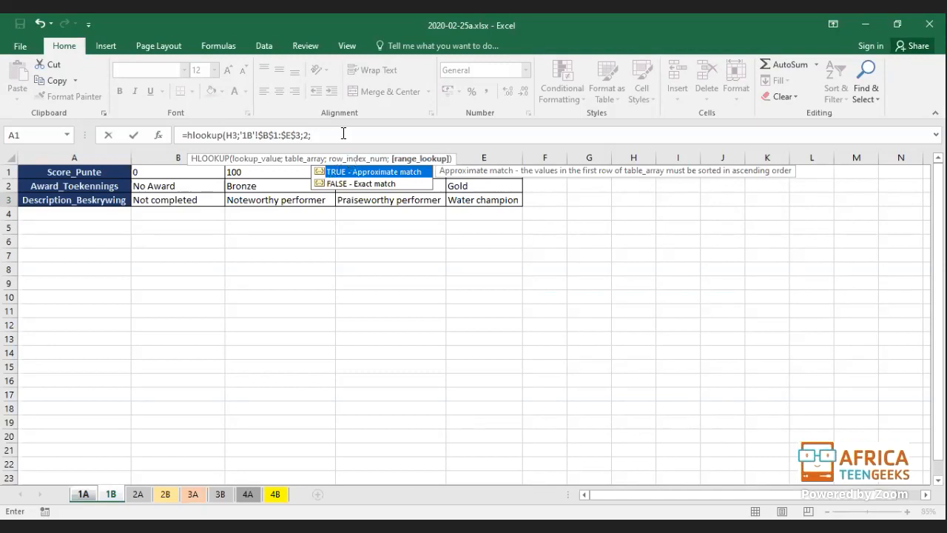
key("Tab")
type(")")
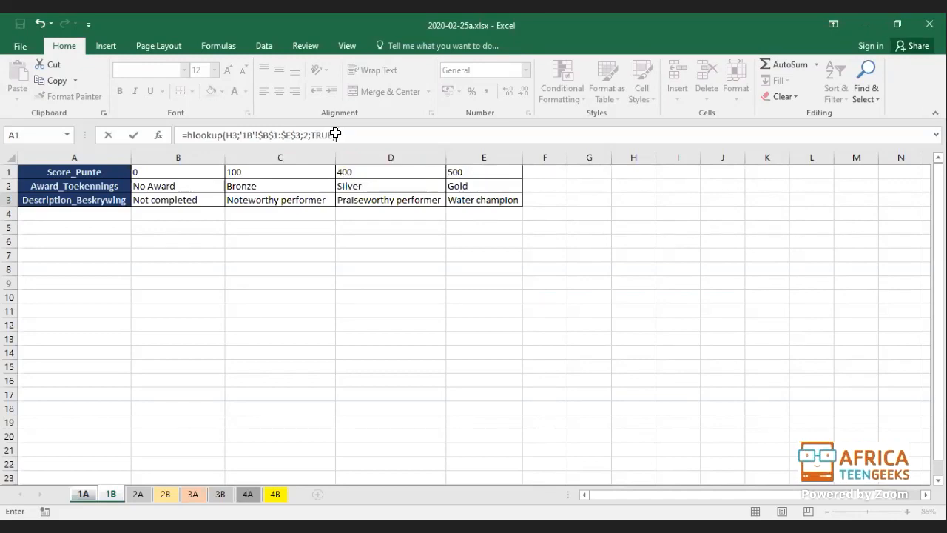
key("Return")
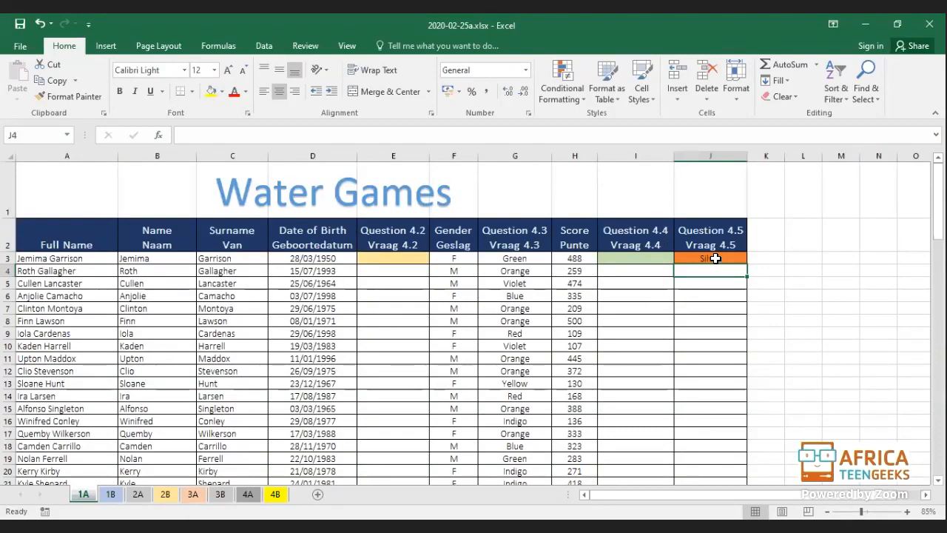
Review the table array, row index and match type arguments of the HLOOKUP formula in J3.
double_click(715, 257)
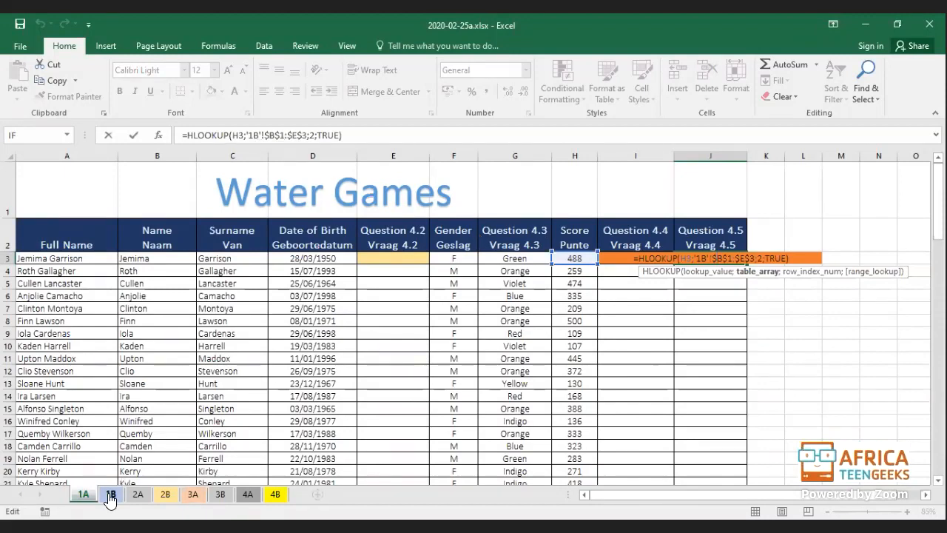
double_click(307, 133)
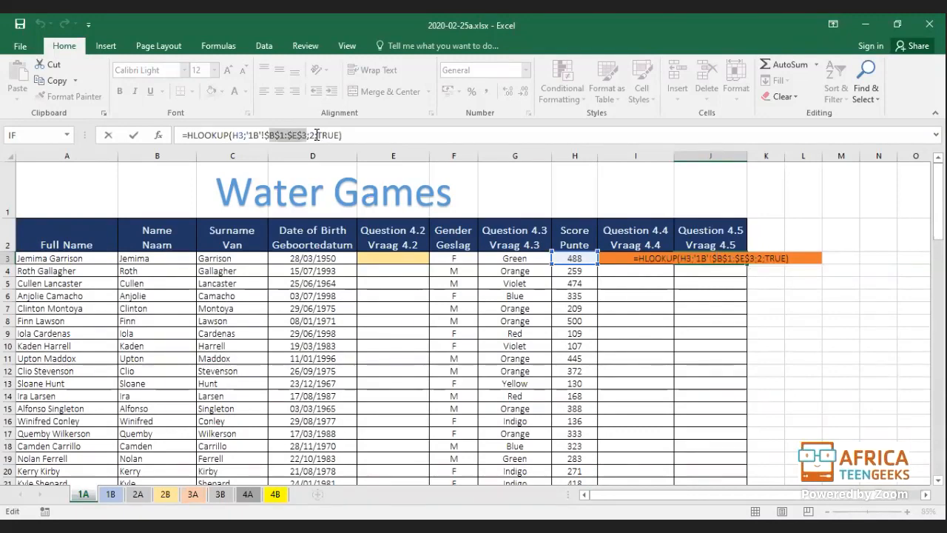
left_click(314, 135)
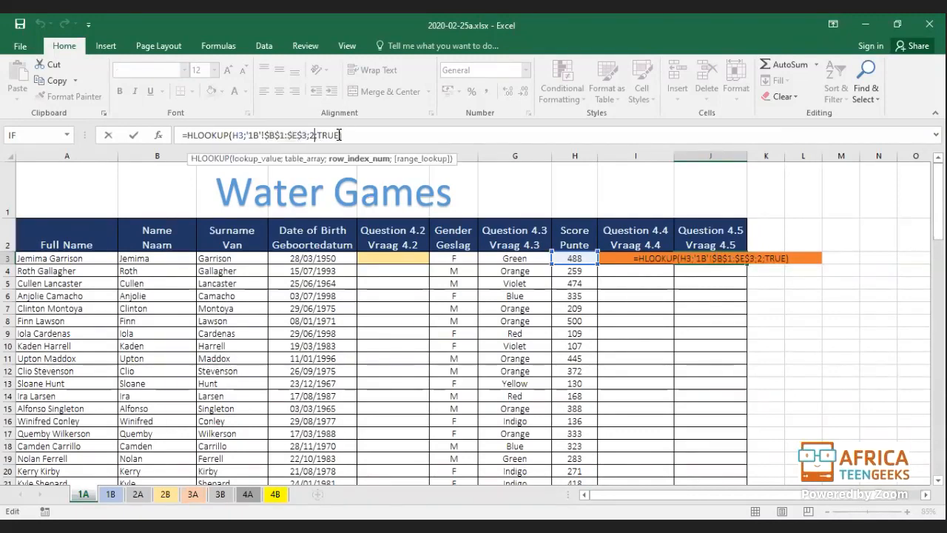
left_click(336, 134)
key("Return")
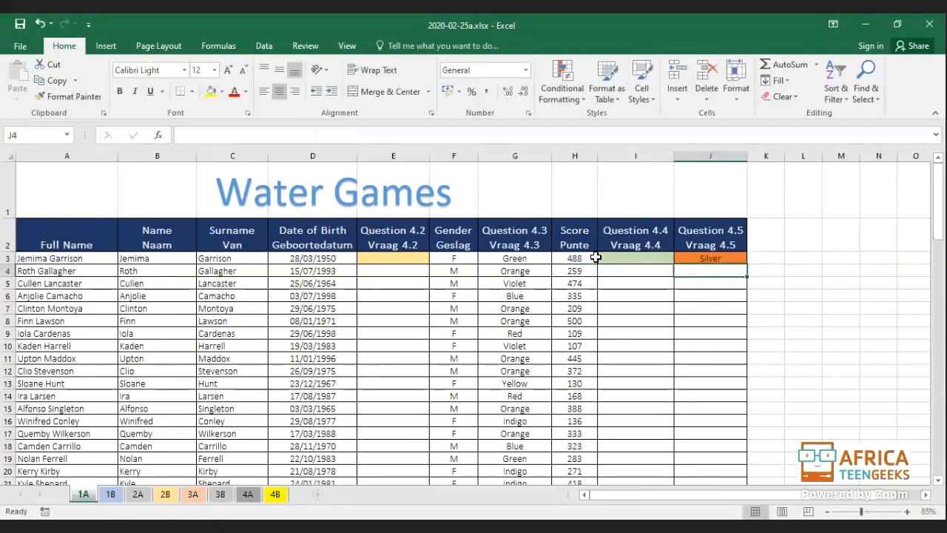
Copy the HLOOKUP formula from J3 down column J to J18.
key("Up")
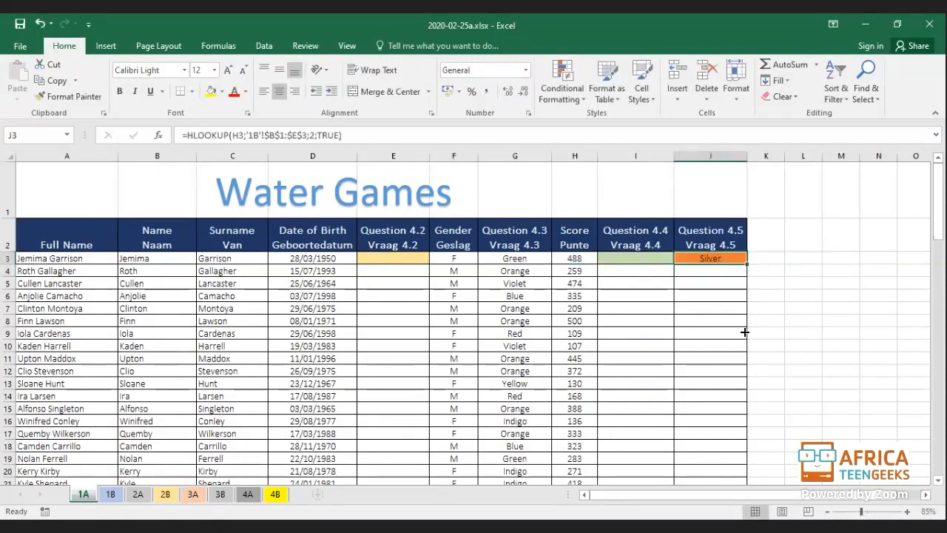
left_click_drag(749, 434, 697, 444)
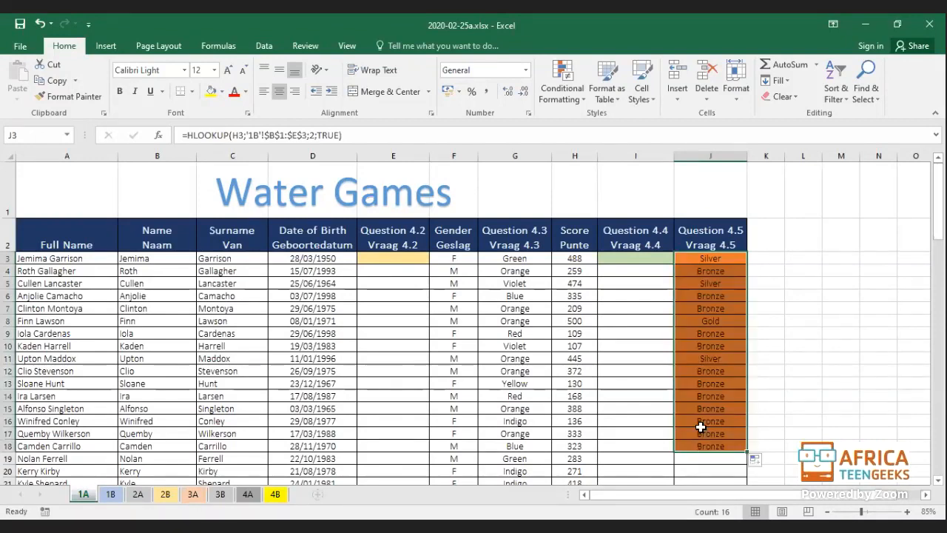
left_click(718, 448)
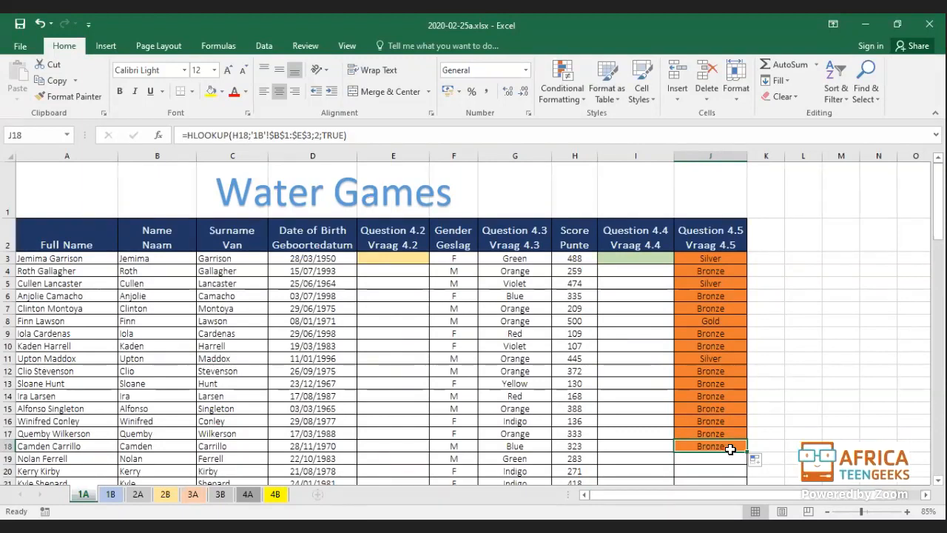
Check the cell references of the copied HLOOKUP formula in J18 against the award table on sheet 1B.
double_click(731, 449)
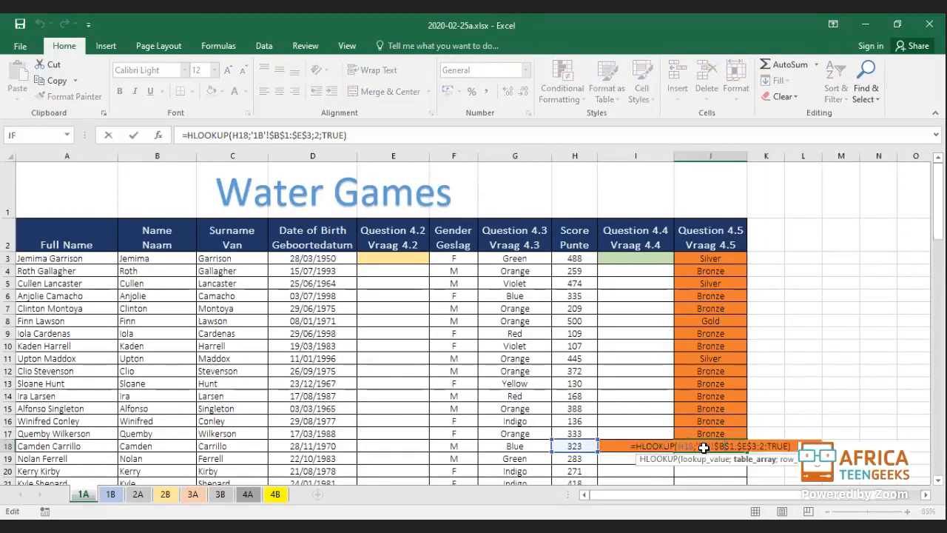
left_click(118, 491)
left_click(85, 493)
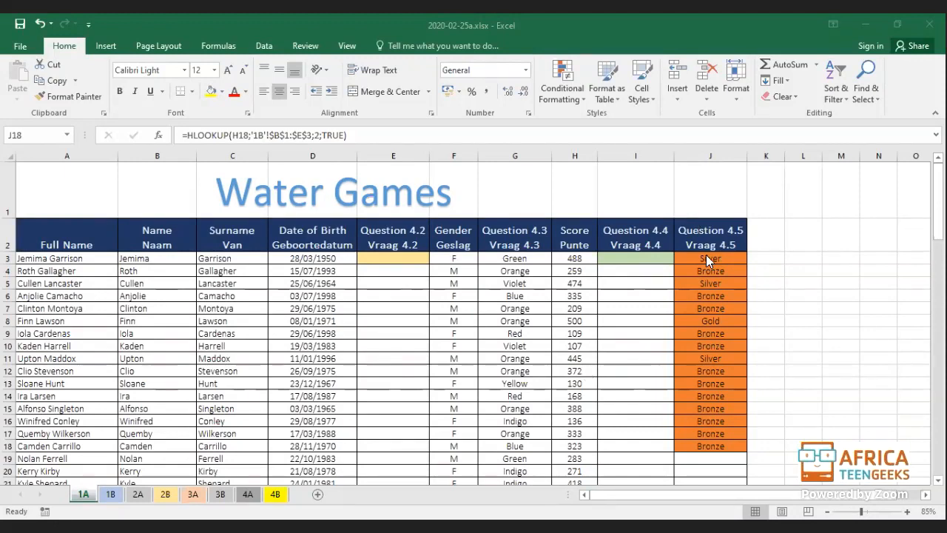
left_click(691, 273)
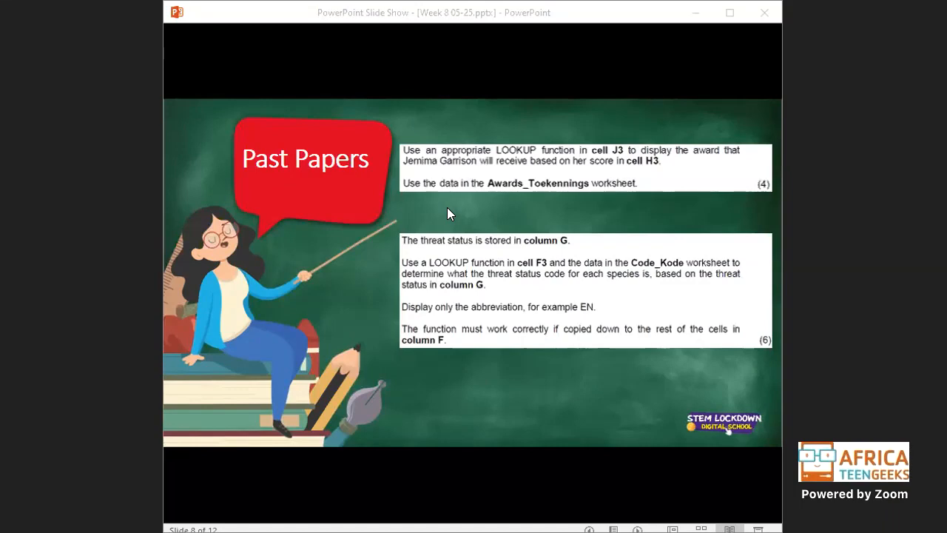
Switch to the Excel workbook and examine the threat status codes in row 4 of sheet 2B.
key("alt+Tab")
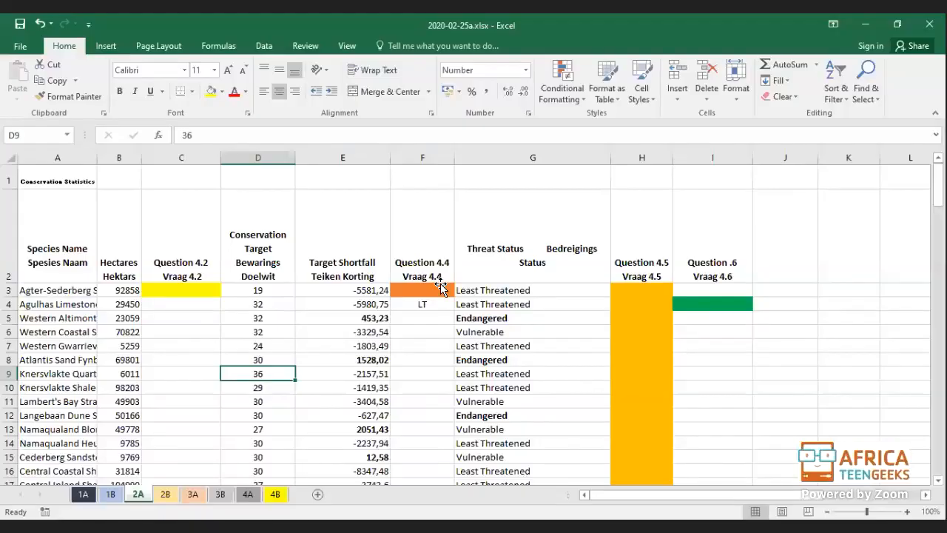
left_click(164, 491)
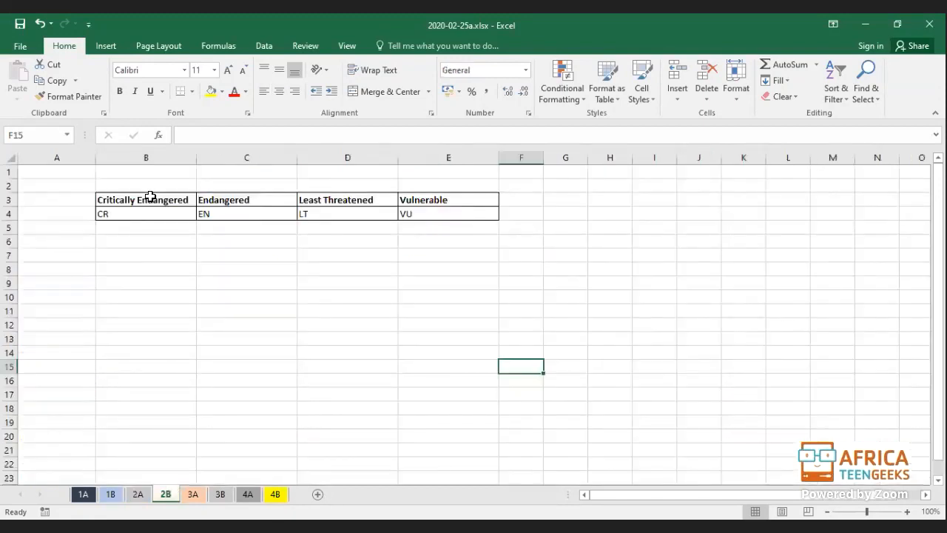
left_click_drag(121, 212, 562, 206)
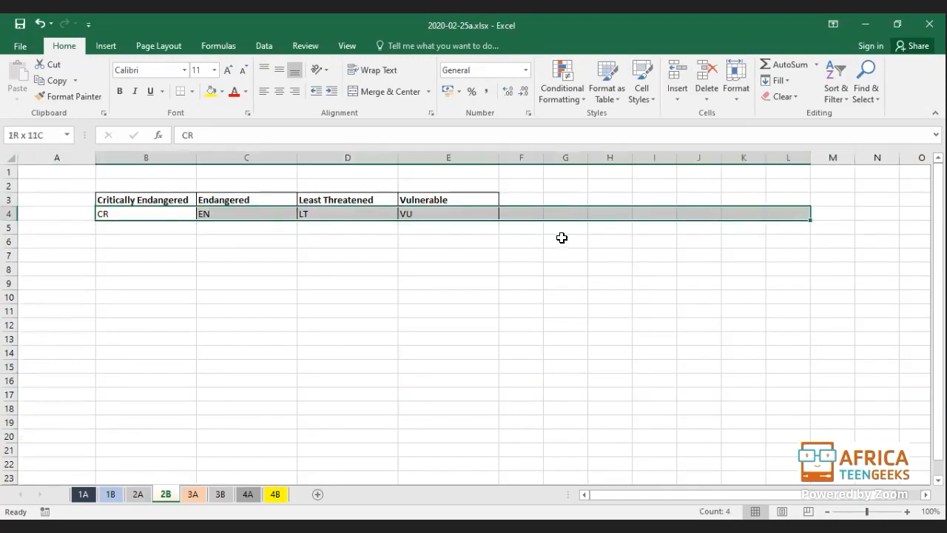
left_click(144, 281)
Copy the threat status table B3:E4, paste it transposed at G10, and fit column G to its contents.
left_click_drag(152, 200, 486, 210)
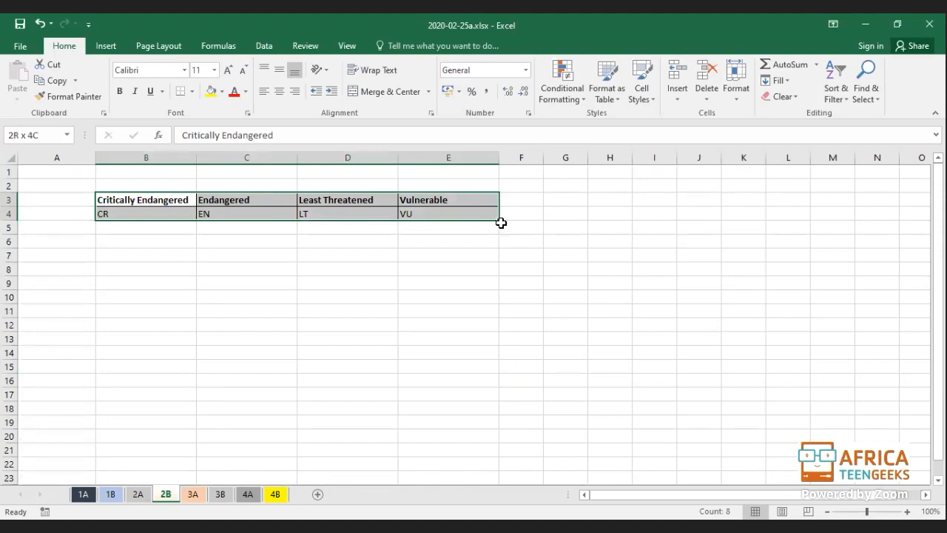
key("ctrl+c")
left_click(560, 299)
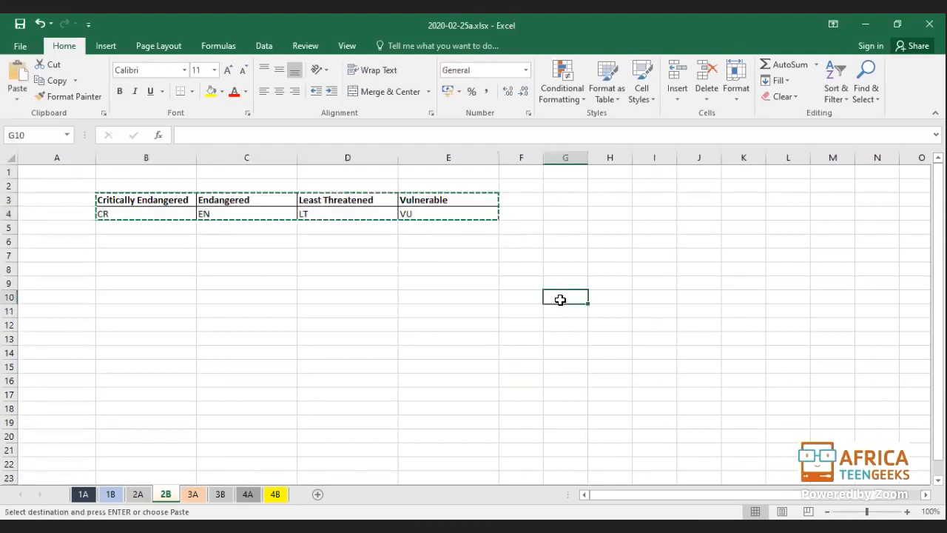
right_click(567, 311)
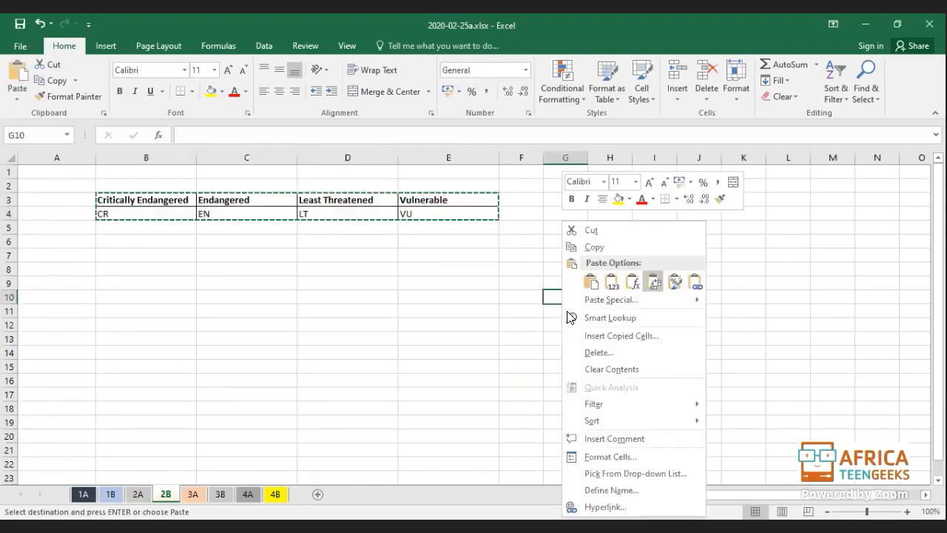
left_click(654, 282)
double_click(587, 158)
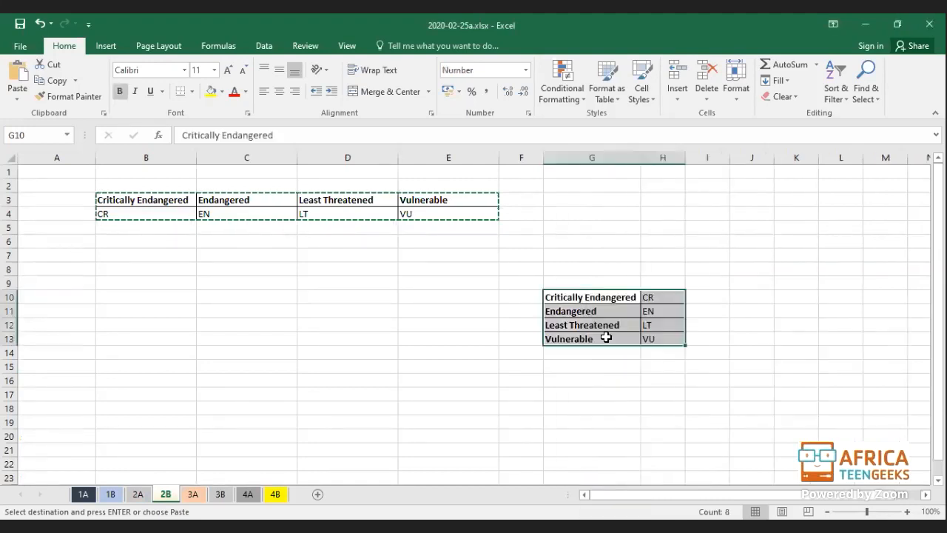
Clear the copy selection and compare the code row B4:E4 with the transposed table in G10:H13.
left_click(476, 287)
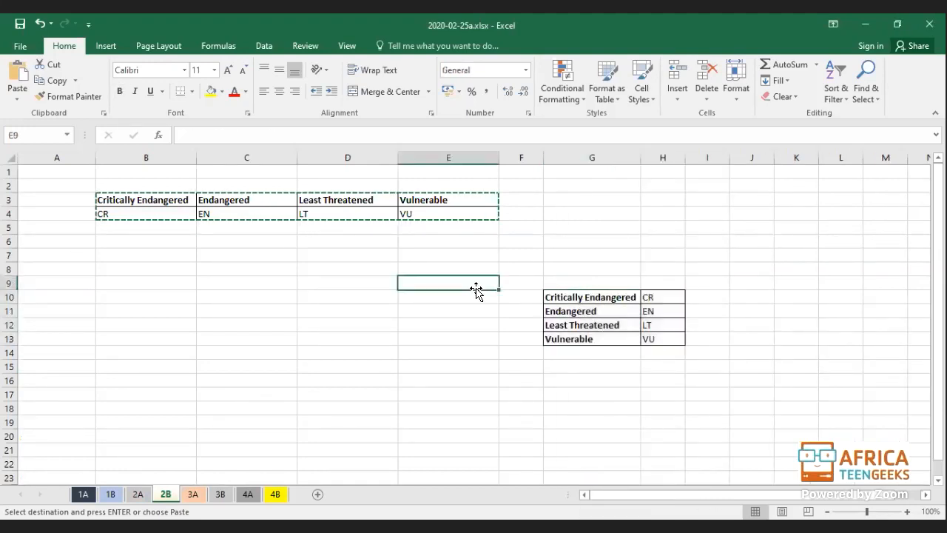
left_click(521, 251)
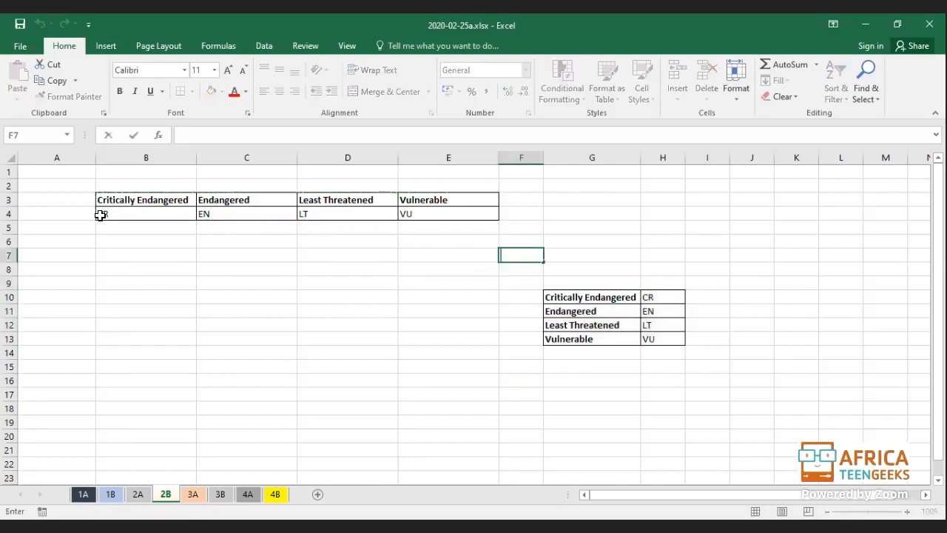
left_click_drag(99, 214, 438, 212)
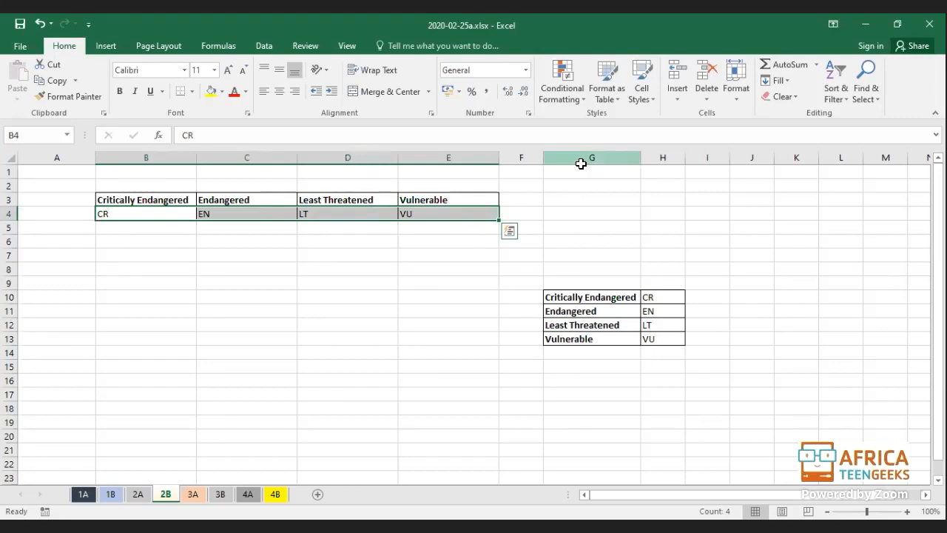
left_click(557, 282)
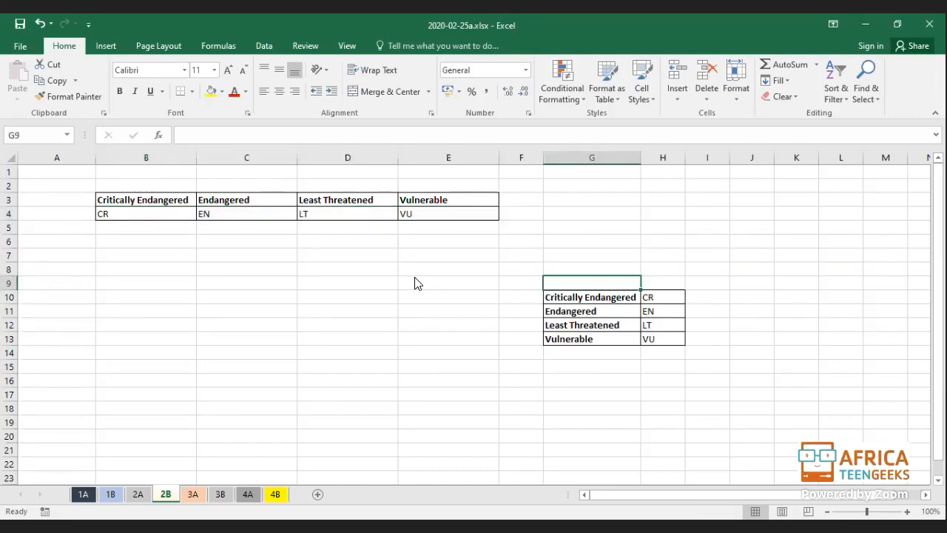
On sheet 2A, start an HLOOKUP formula in F3 with threat status cell G3 as the lookup value.
left_click(145, 489)
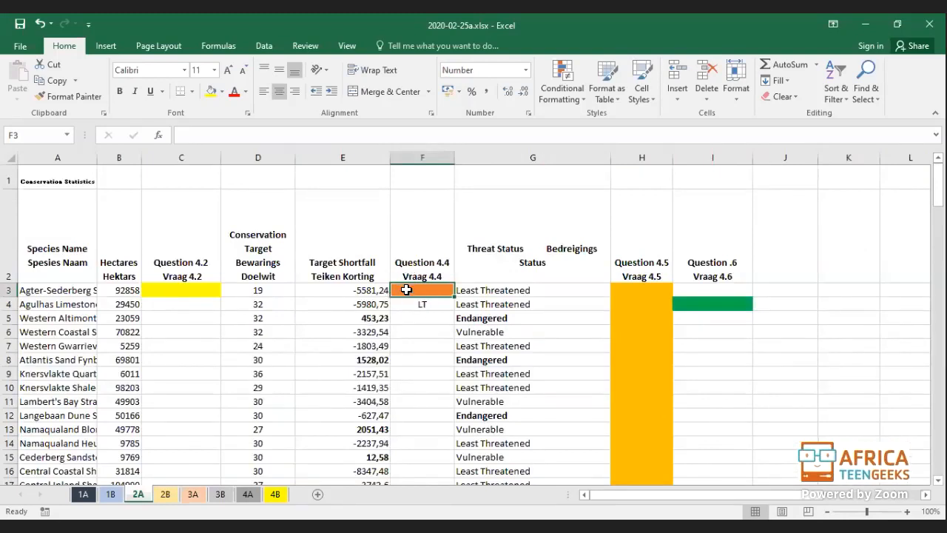
type("=")
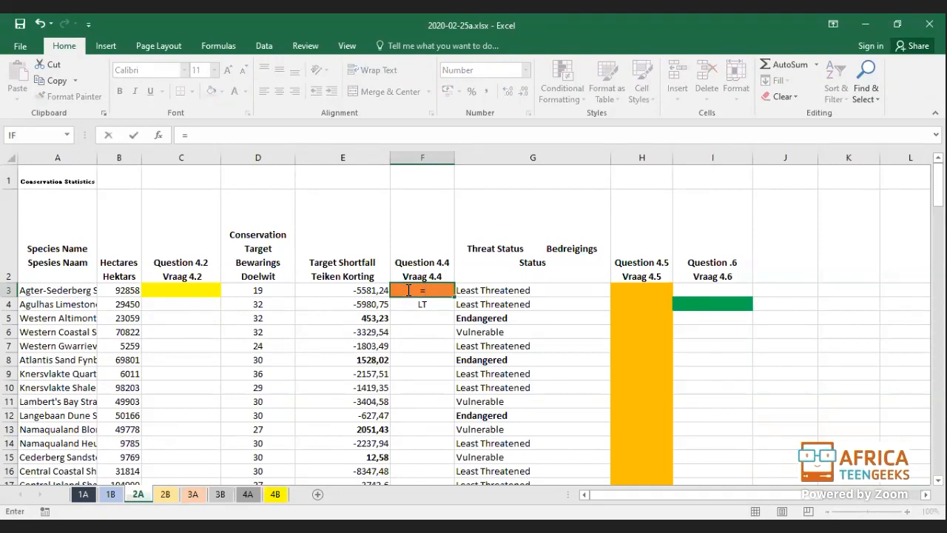
type("hlookup(")
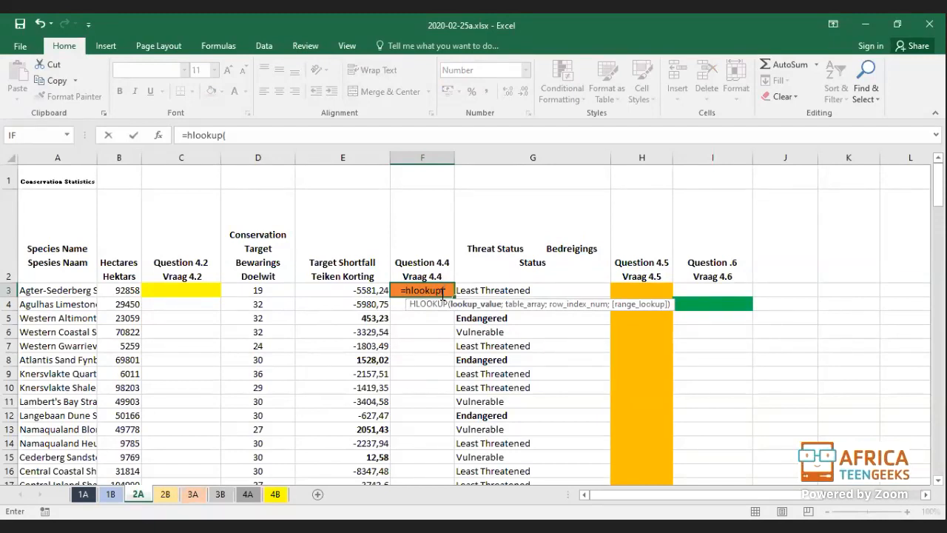
left_click(517, 290)
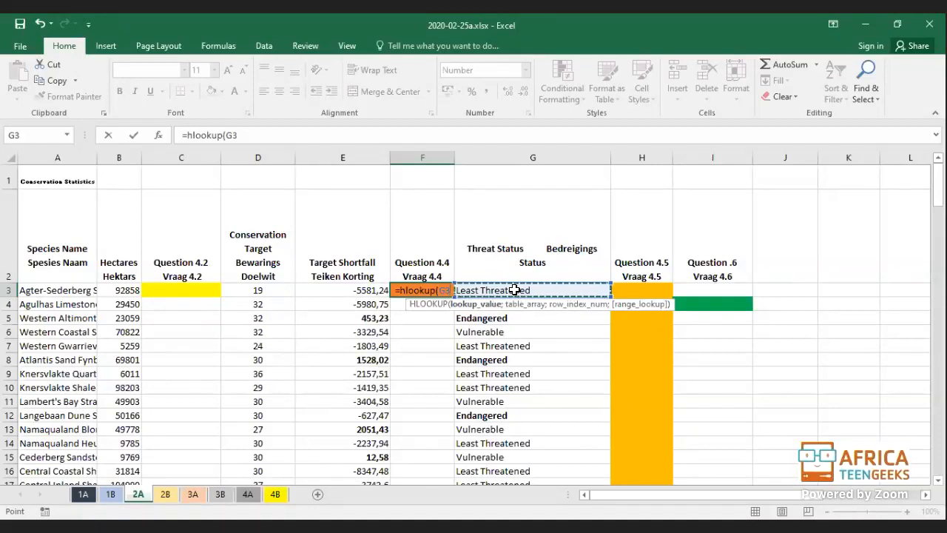
type(";")
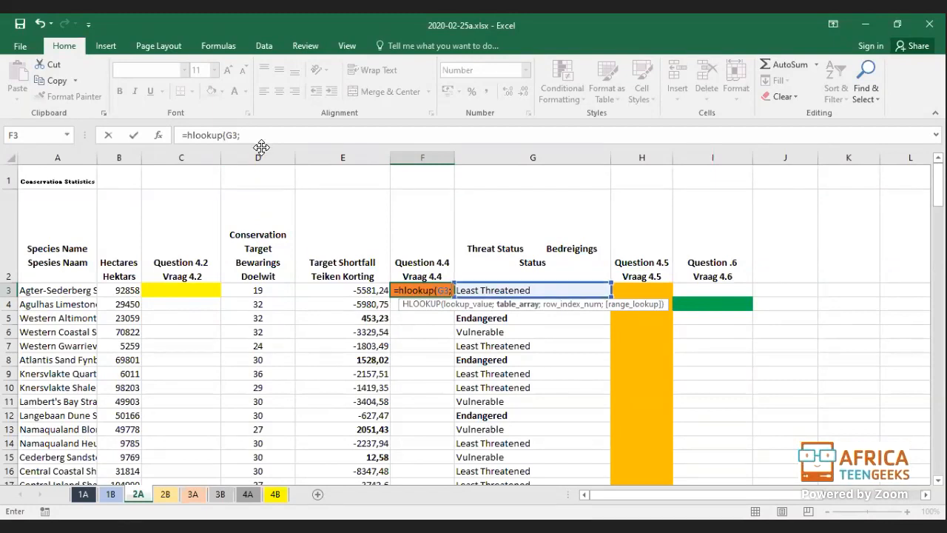
Set the HLOOKUP table array to the absolute range $B$3:$E$4 on sheet 2B.
key("alt+Tab")
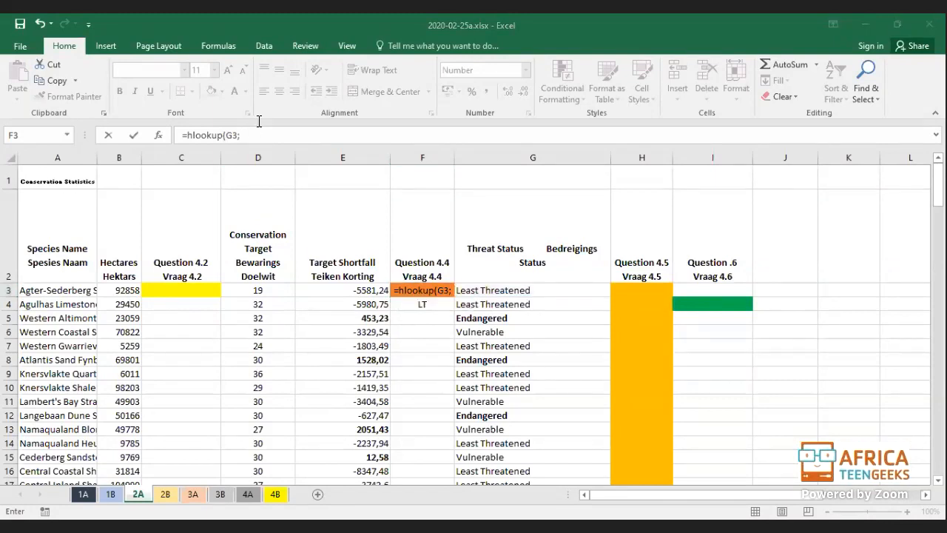
key("alt+Tab")
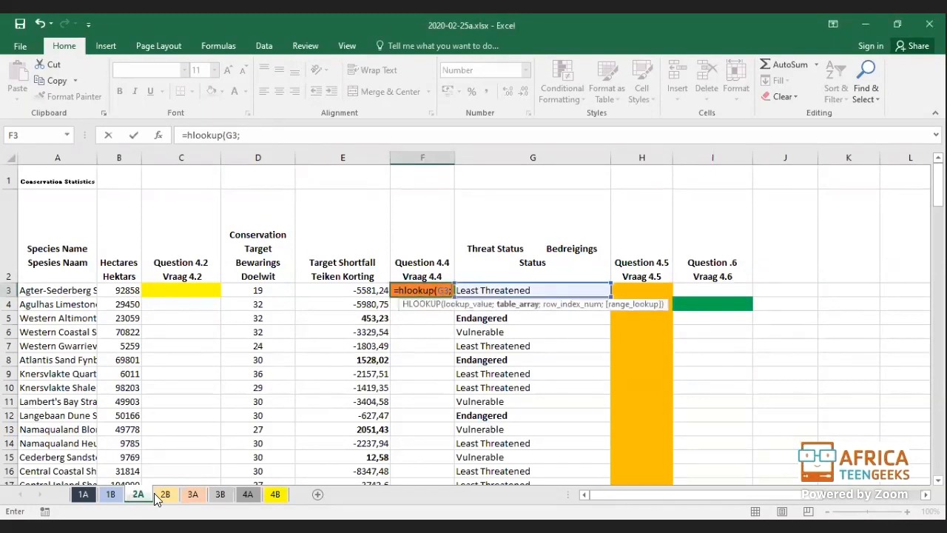
left_click(165, 494)
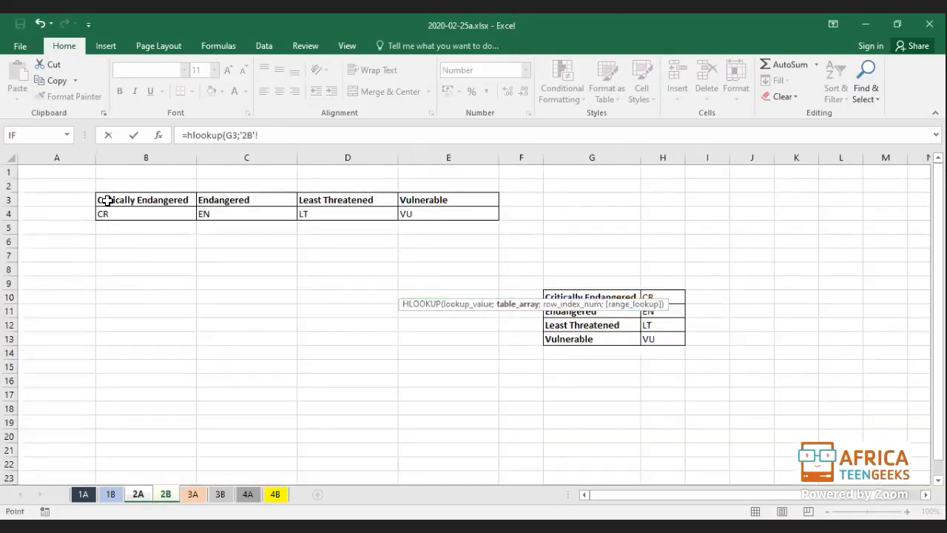
left_click(153, 203)
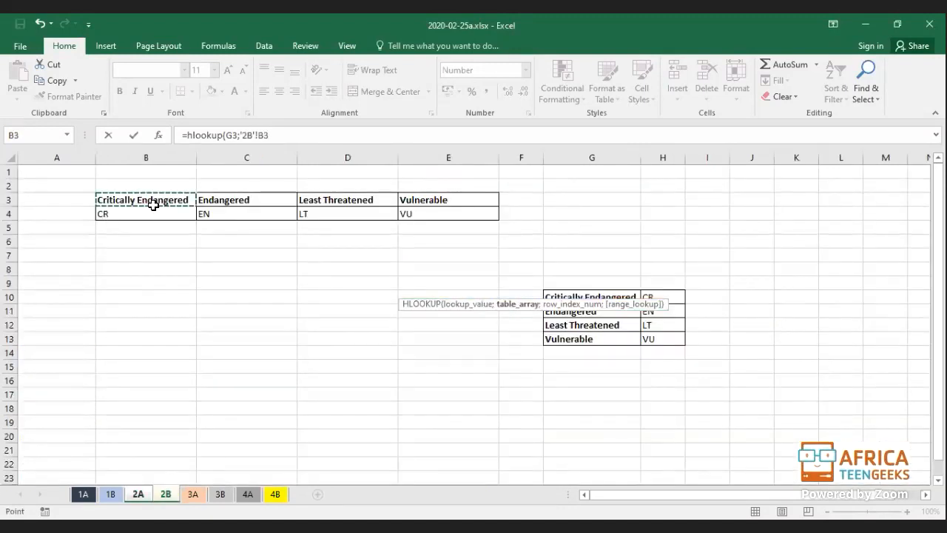
left_click_drag(152, 205, 448, 214)
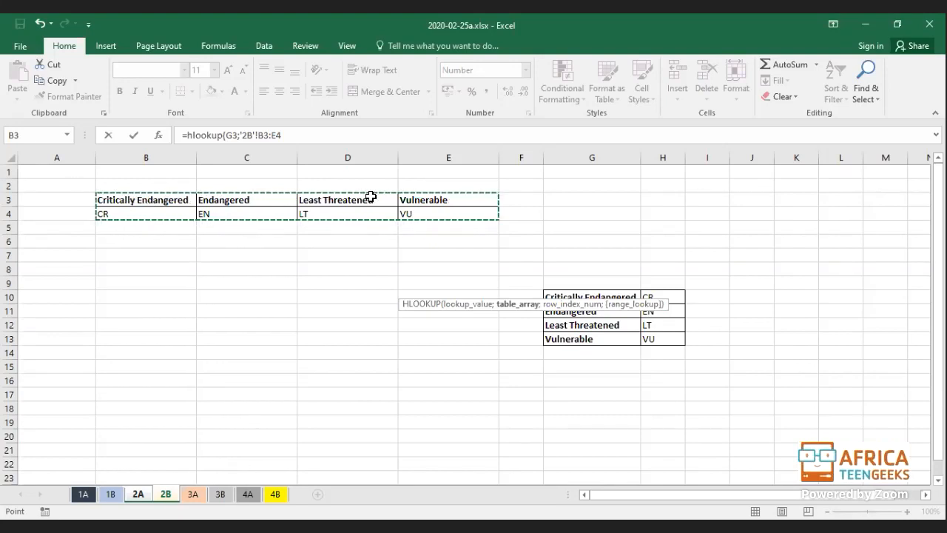
key("F4")
left_click(316, 135)
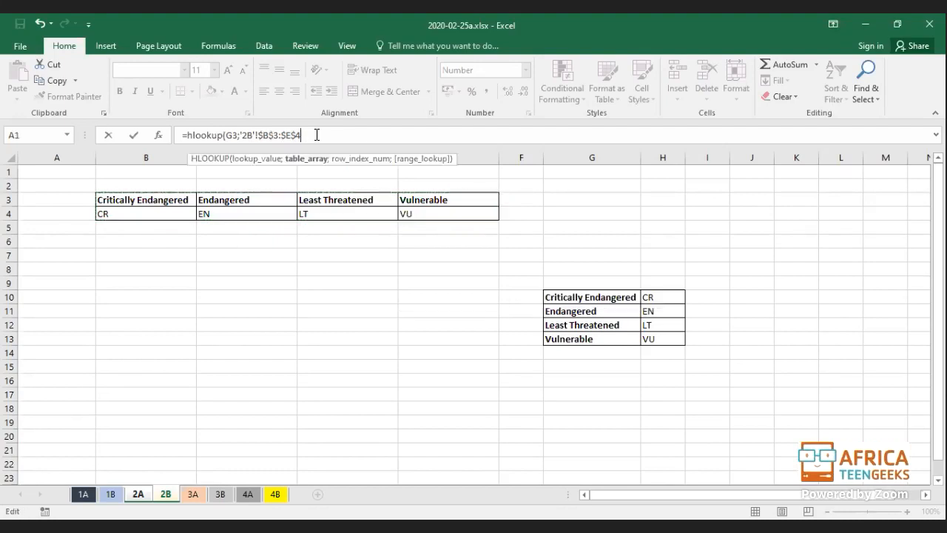
Add row index 2 and FALSE for exact match to the HLOOKUP formula.
type(";")
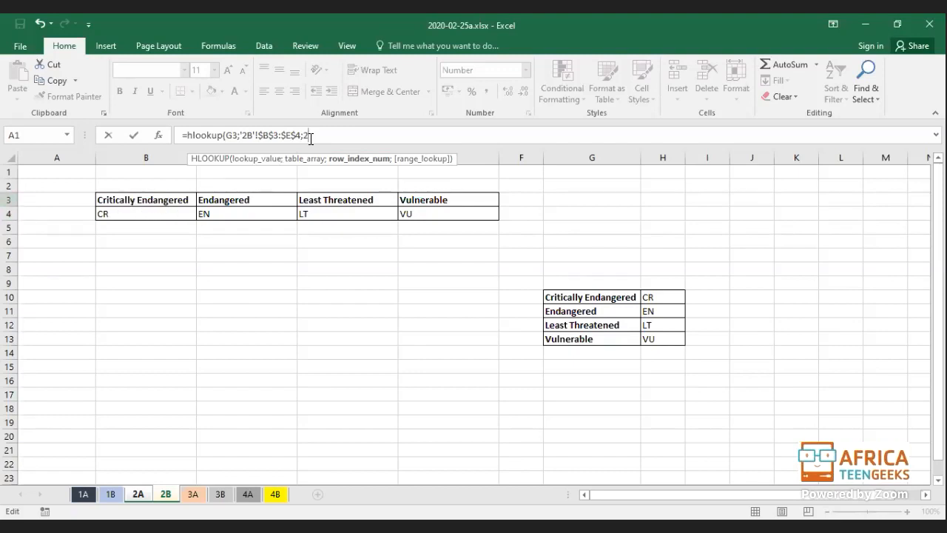
type("2;")
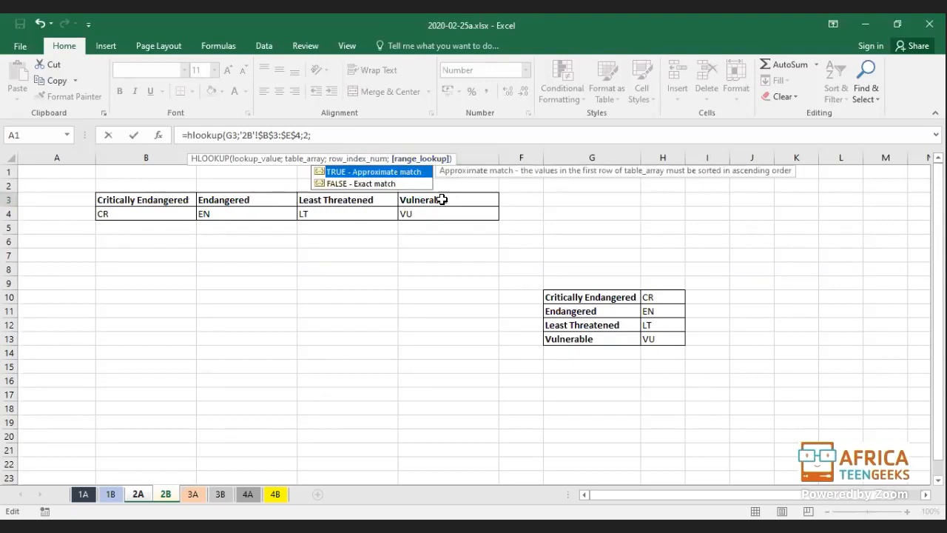
double_click(362, 184)
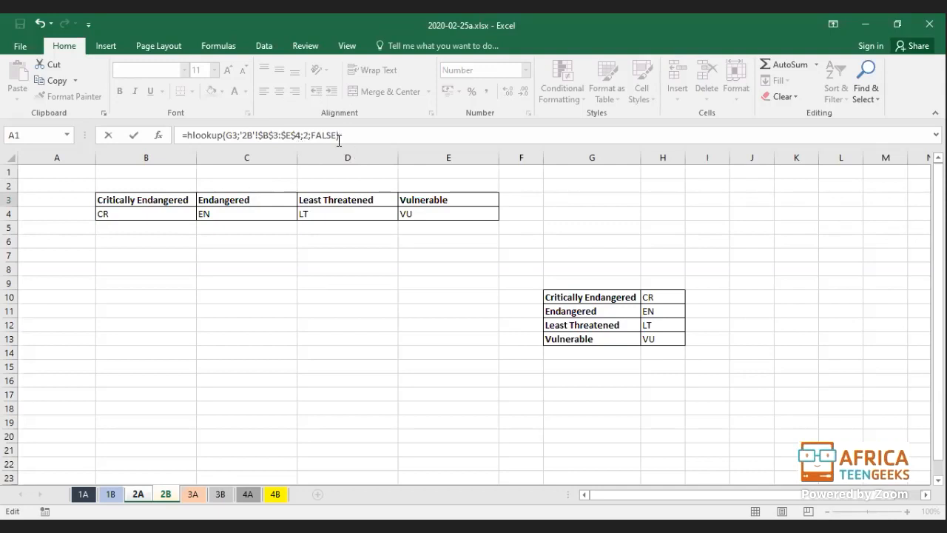
Enter the completed HLOOKUP formula in F3 on sheet 2A.
key("Return")
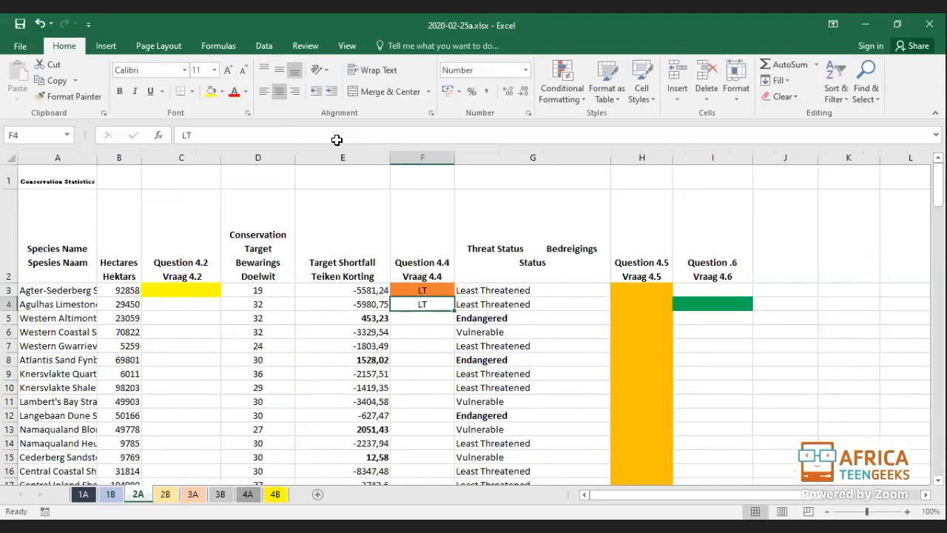
Try filling the HLOOKUP formula from F3 down to F12, and undo the fill.
left_click(441, 290)
left_click_drag(452, 294, 458, 418)
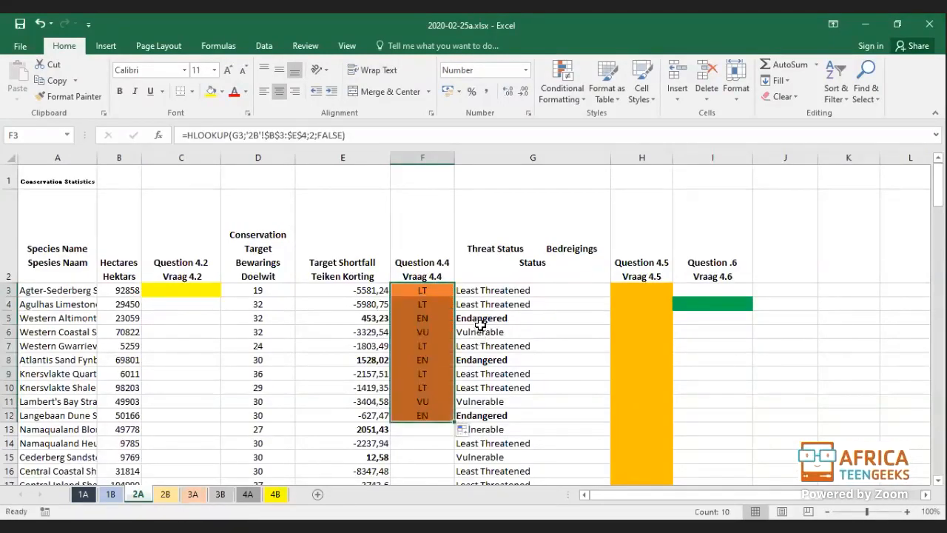
left_click(433, 331)
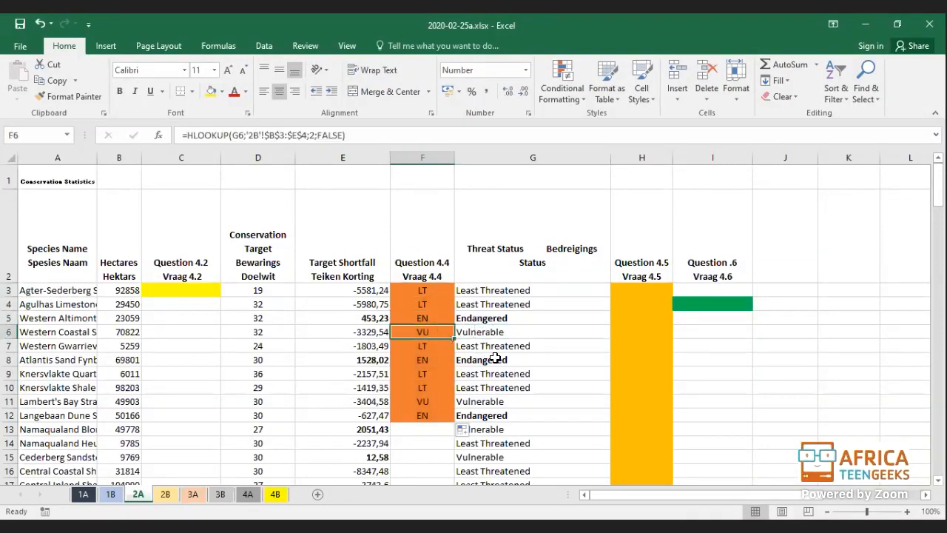
left_click(433, 366)
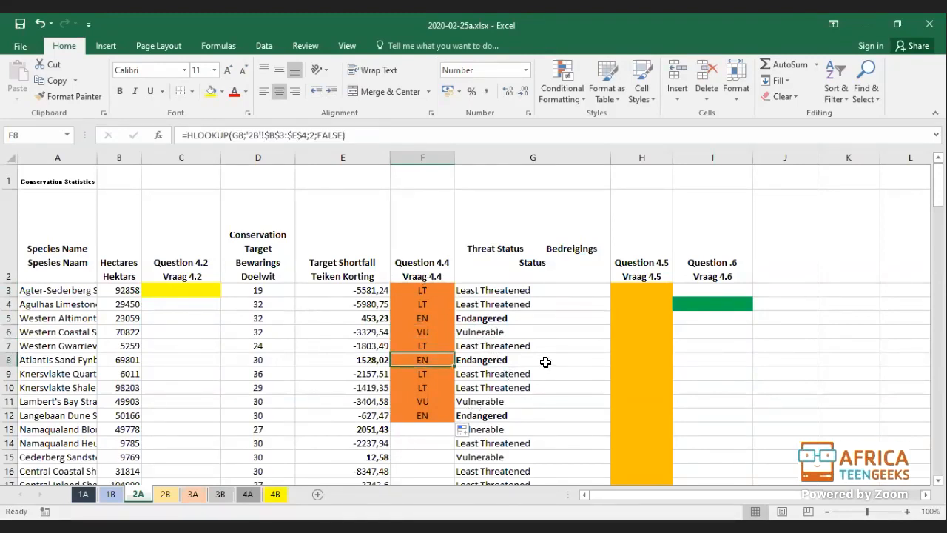
key("ctrl+z")
left_click(420, 342)
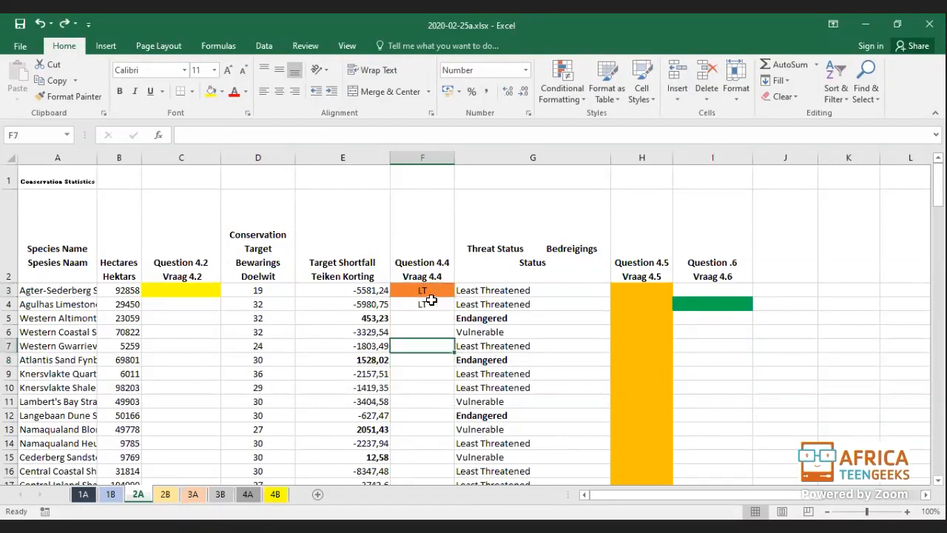
Review the lookup value, table array, row index and match type in the HLOOKUP formula in F3.
double_click(434, 287)
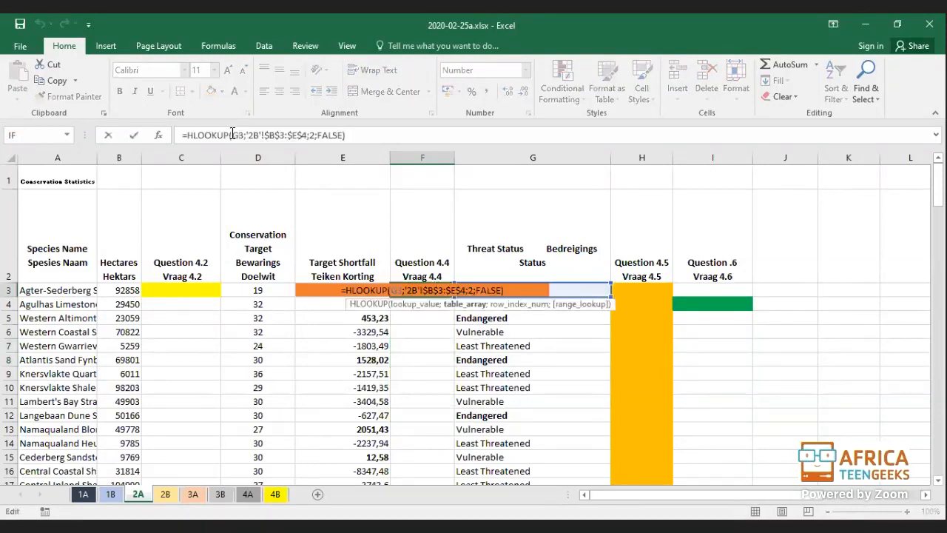
left_click_drag(249, 135, 309, 135)
left_click(312, 134)
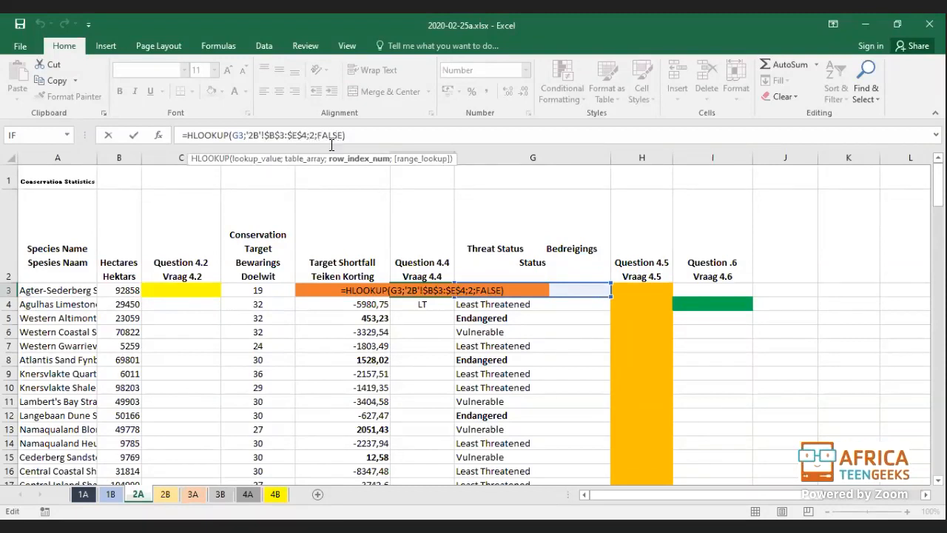
key("Return")
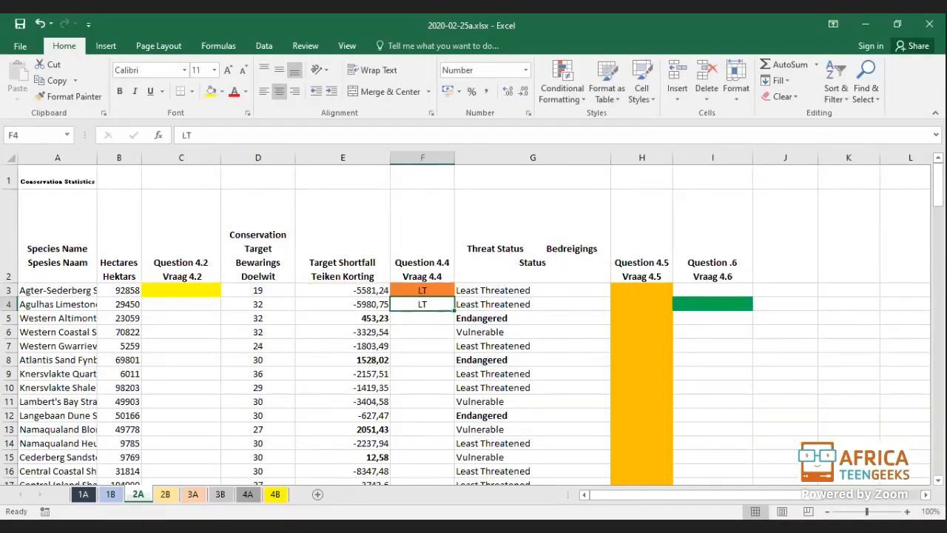
Read the song storage type question in the PowerPoint slide show, and examine sheets 3A and 3B in Excel.
key("alt+Tab")
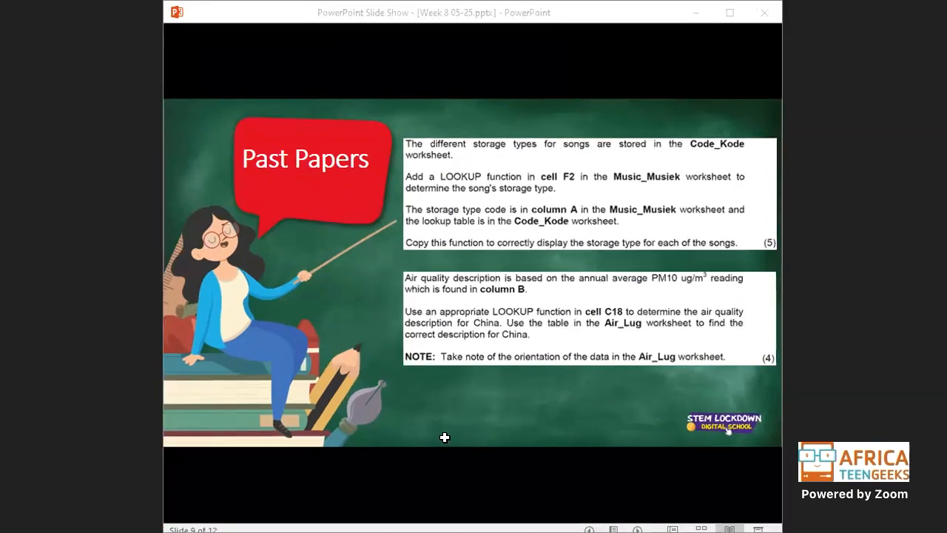
key("alt+Tab")
left_click(192, 494)
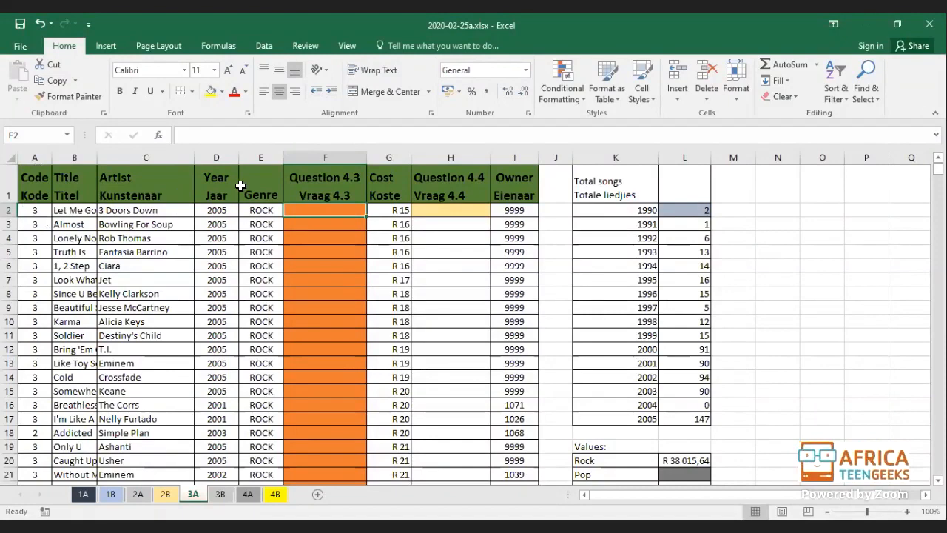
left_click(220, 494)
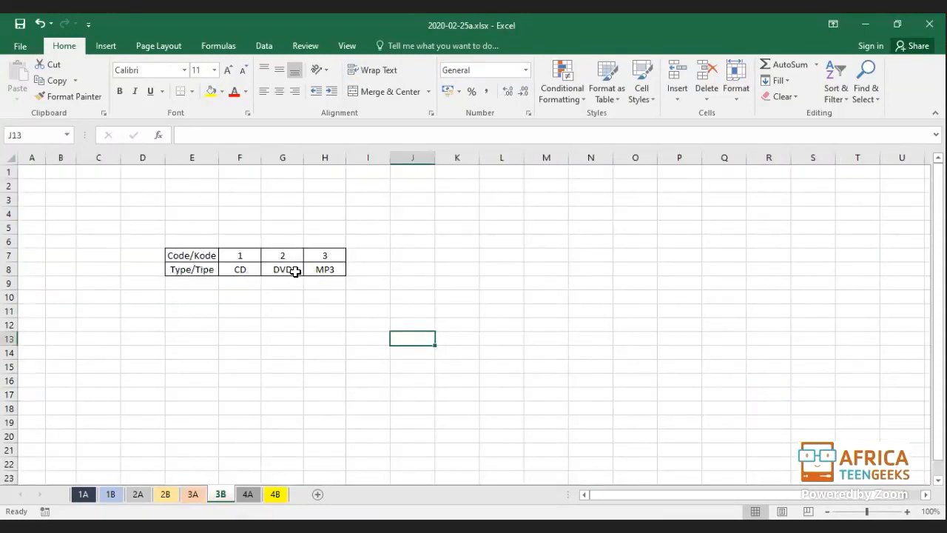
On sheet 3A, start an HLOOKUP formula in F2 with storage code cell A2 as the lookup value.
left_click(201, 494)
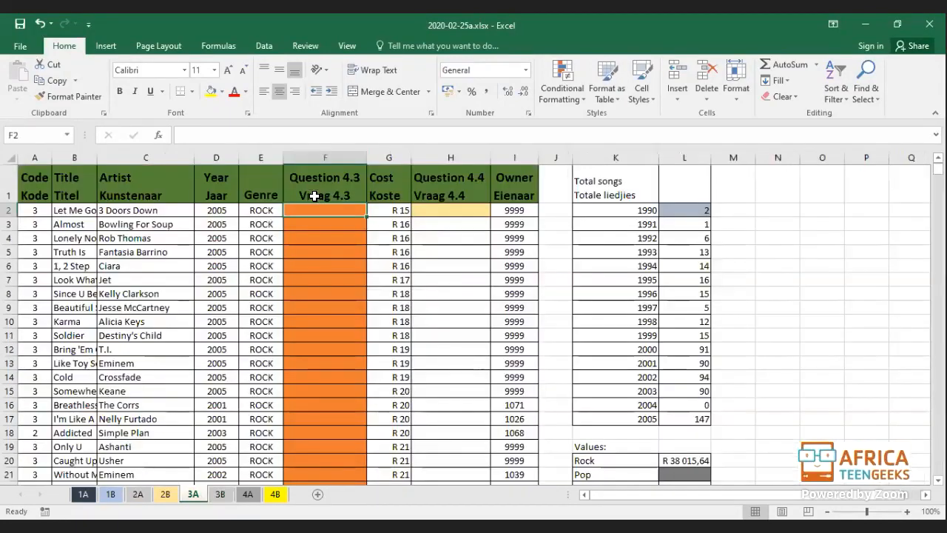
type("=holookup")
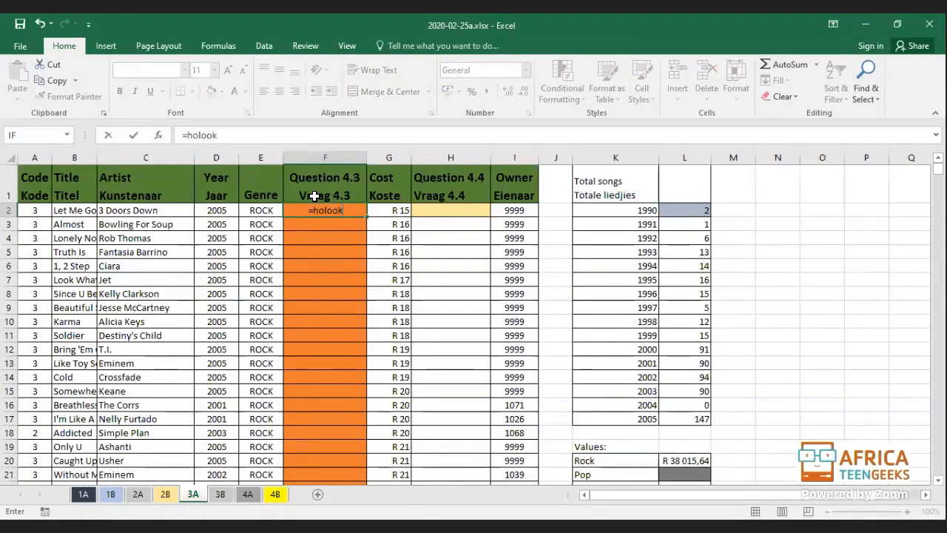
key("BackSpace")
key("BackSpace")
key("BackSpace")
key("BackSpace")
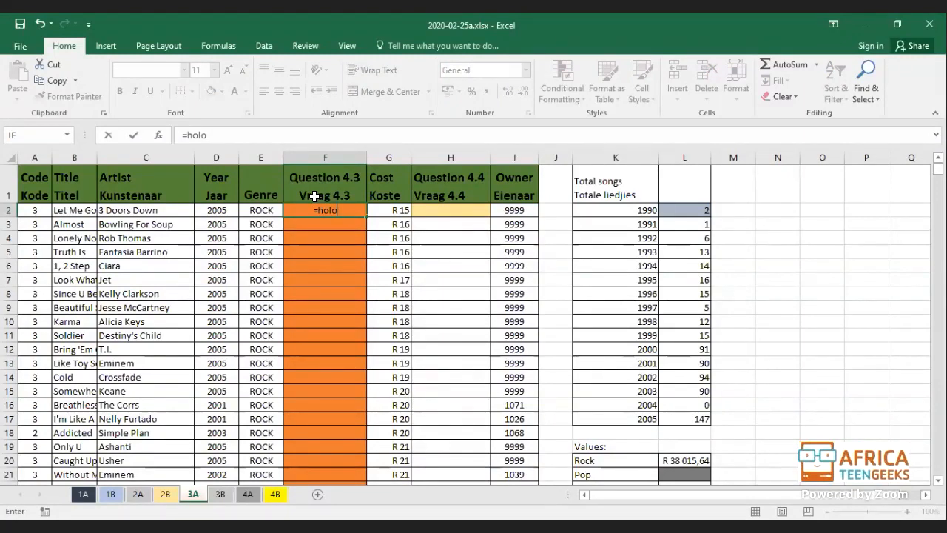
key("BackSpace")
key("BackSpace")
key("BackSpace")
type("lookup(")
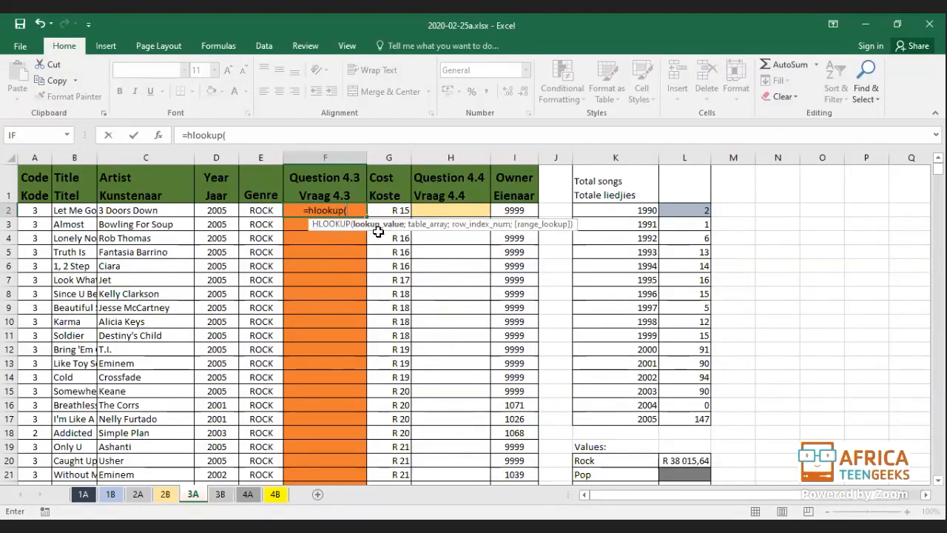
left_click(38, 209)
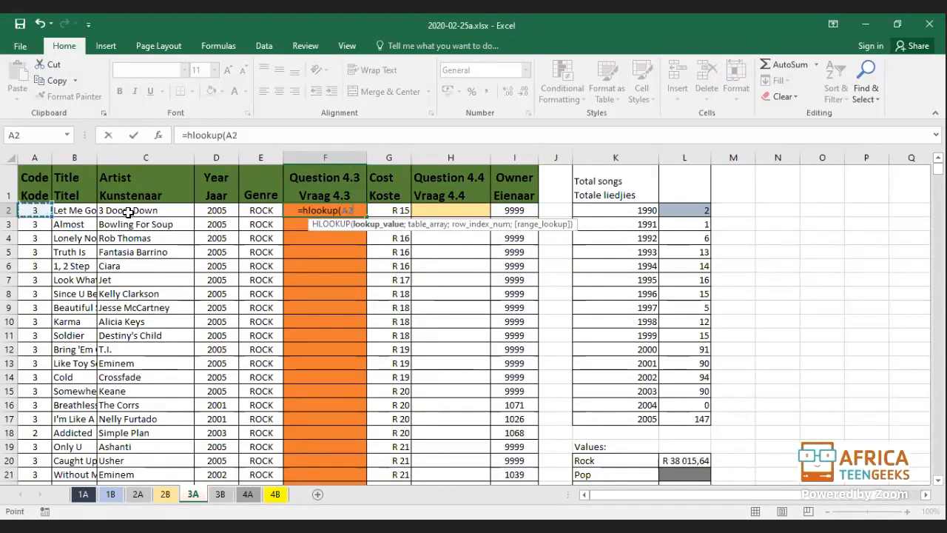
type(";")
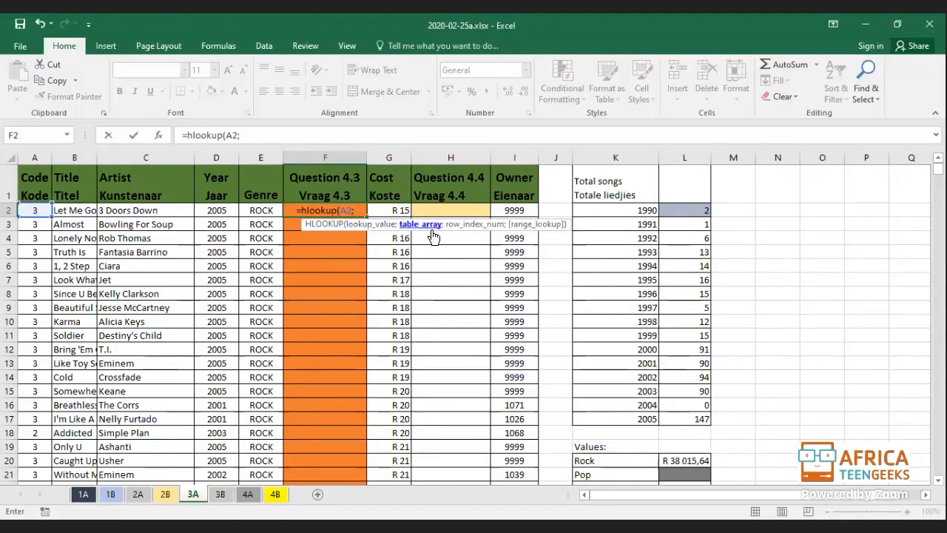
Set the HLOOKUP table array to the absolute range $F$7:$H$8 on sheet 3B.
left_click(218, 494)
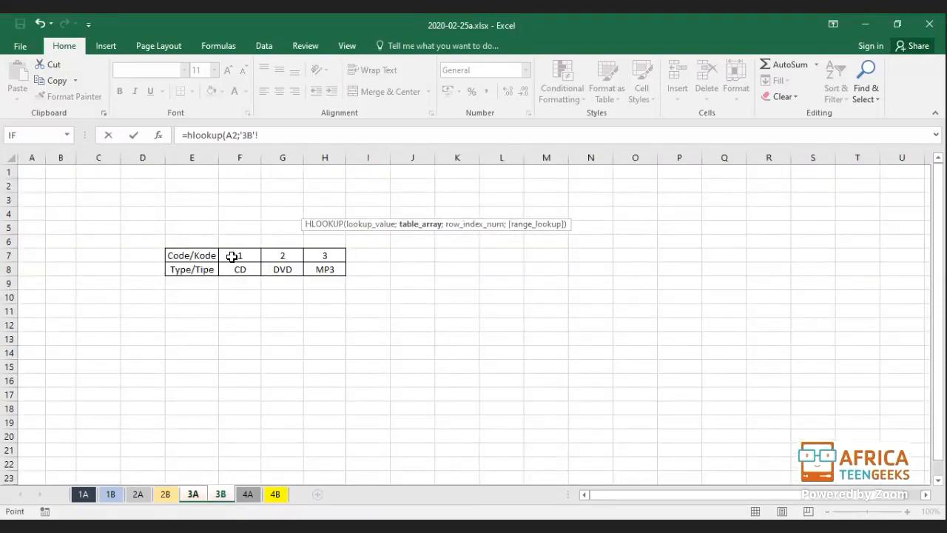
left_click_drag(257, 251, 325, 269)
key("F4")
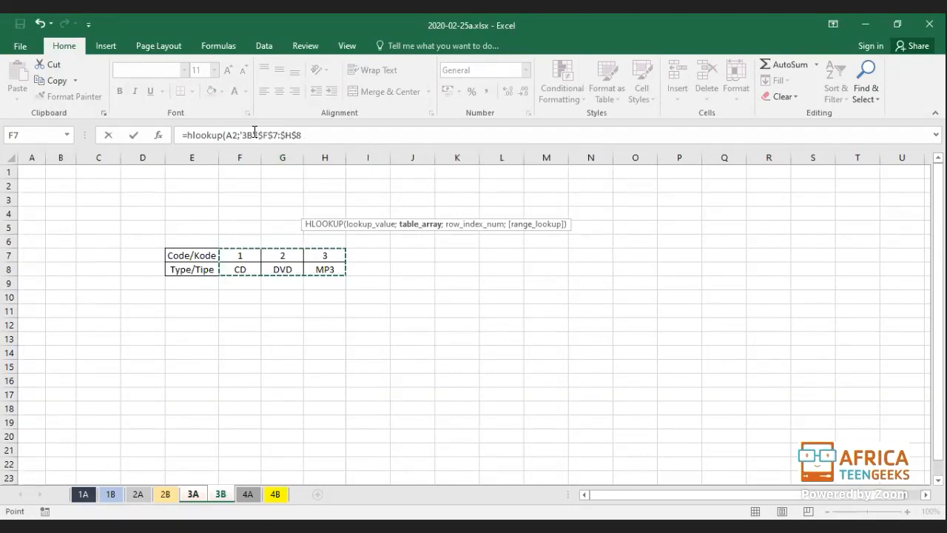
type(";")
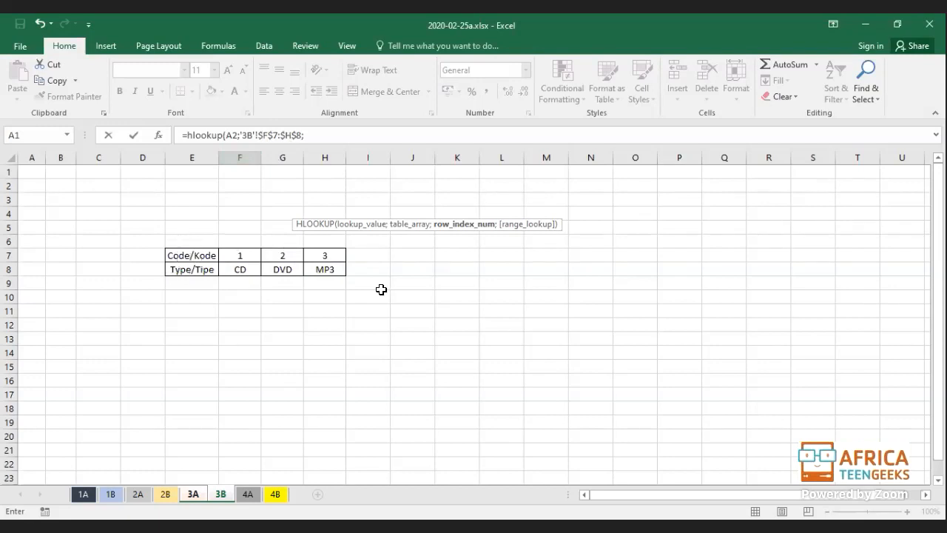
Complete the storage type HLOOKUP with row index 2 and FALSE for exact match, and enter it in F2.
left_click(309, 135)
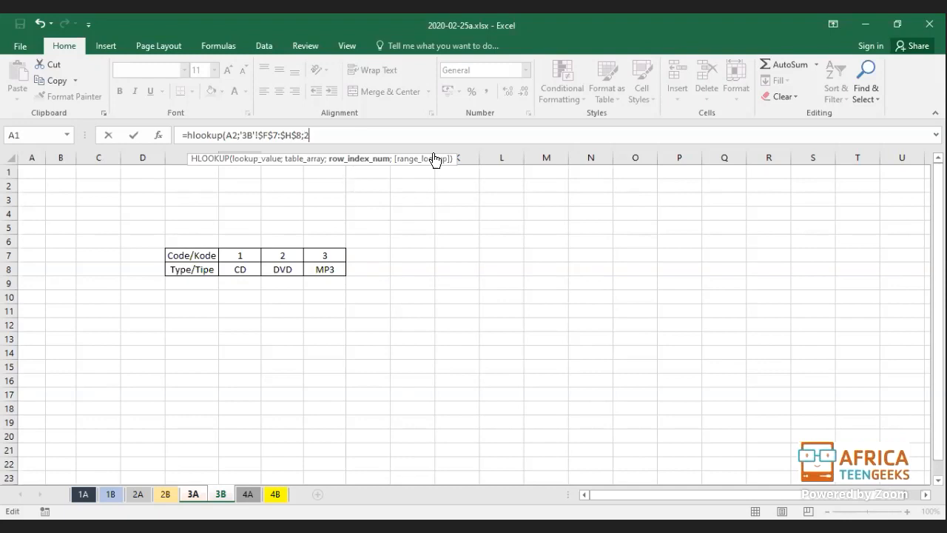
type(";")
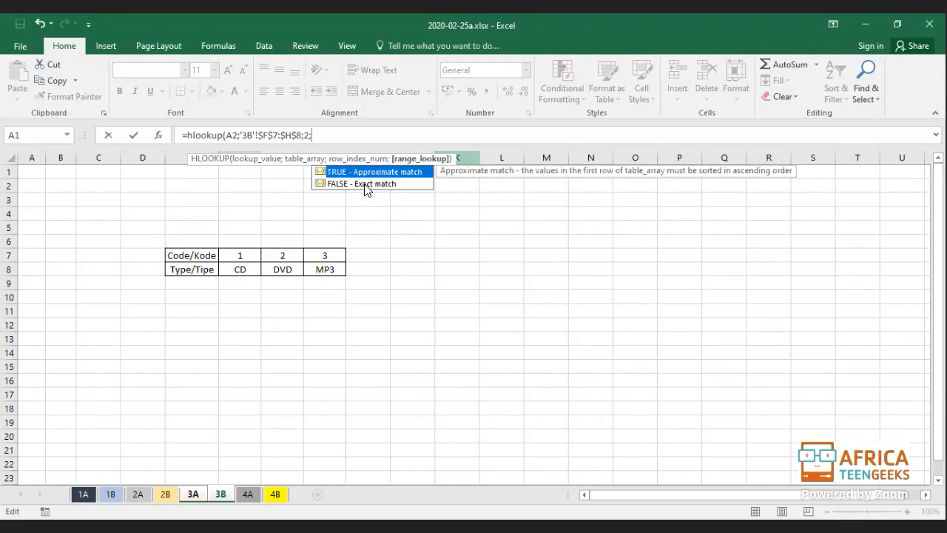
double_click(365, 184)
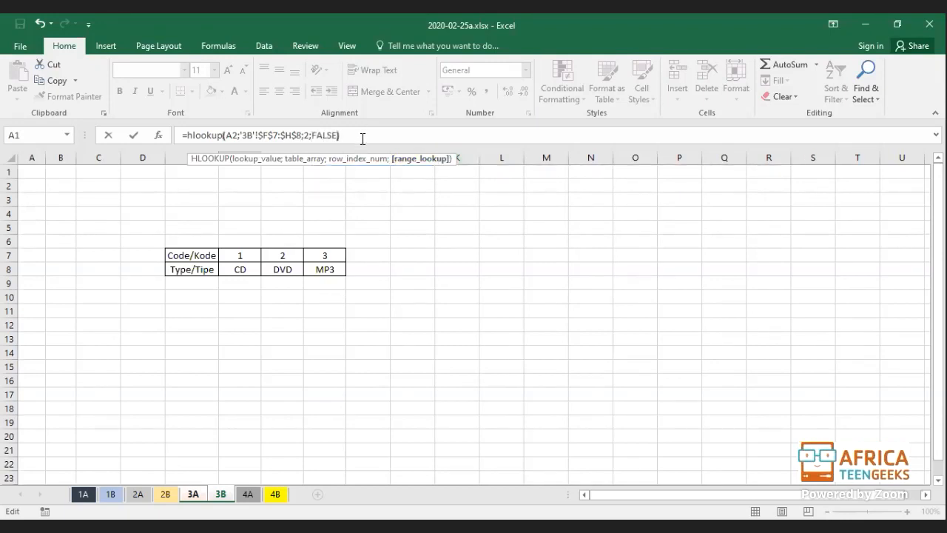
type(")")
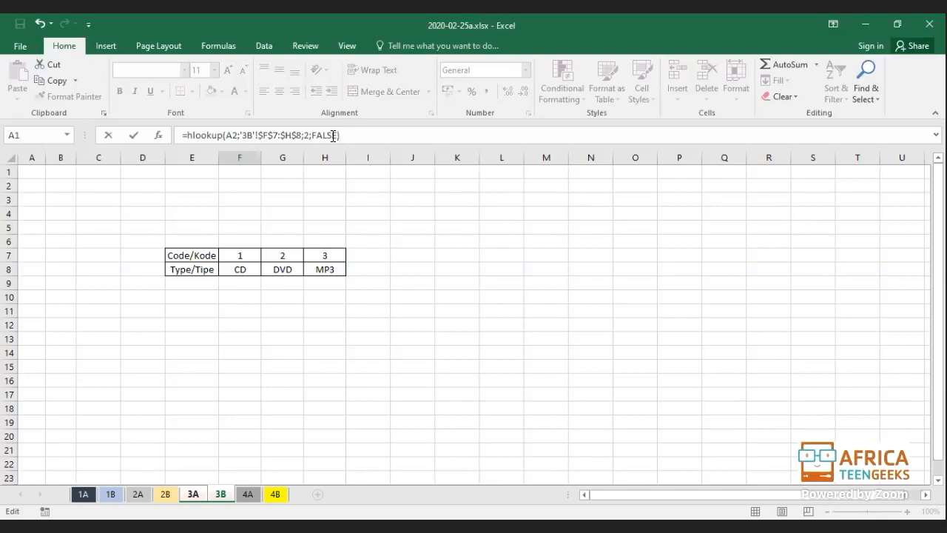
key("Return")
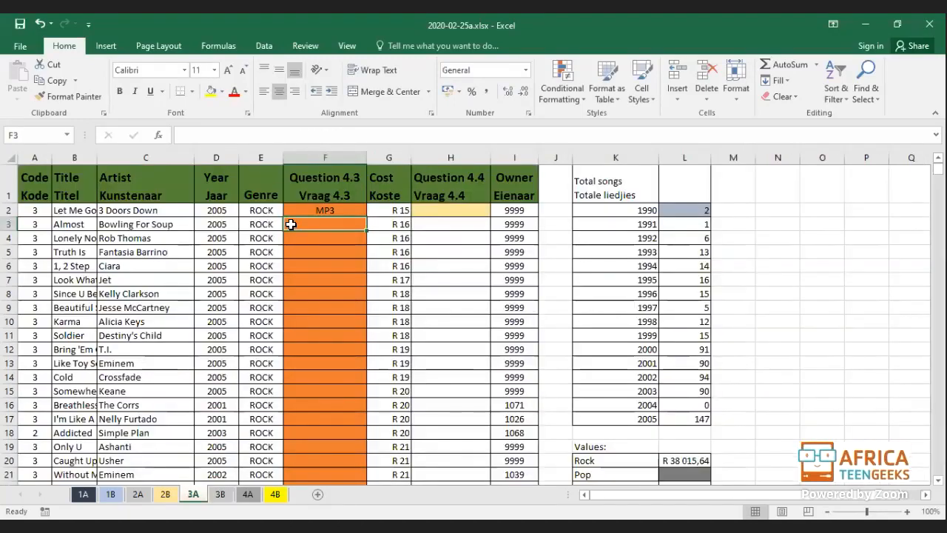
Copy the storage type formula from F2 down to F80 on sheet 3A and look over the remaining rows.
left_click(335, 207)
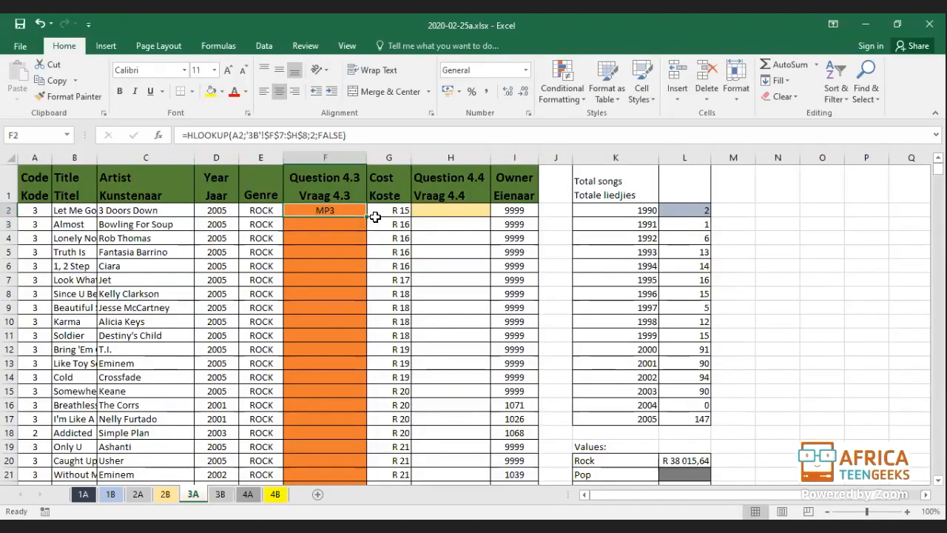
left_click_drag(373, 216, 322, 464)
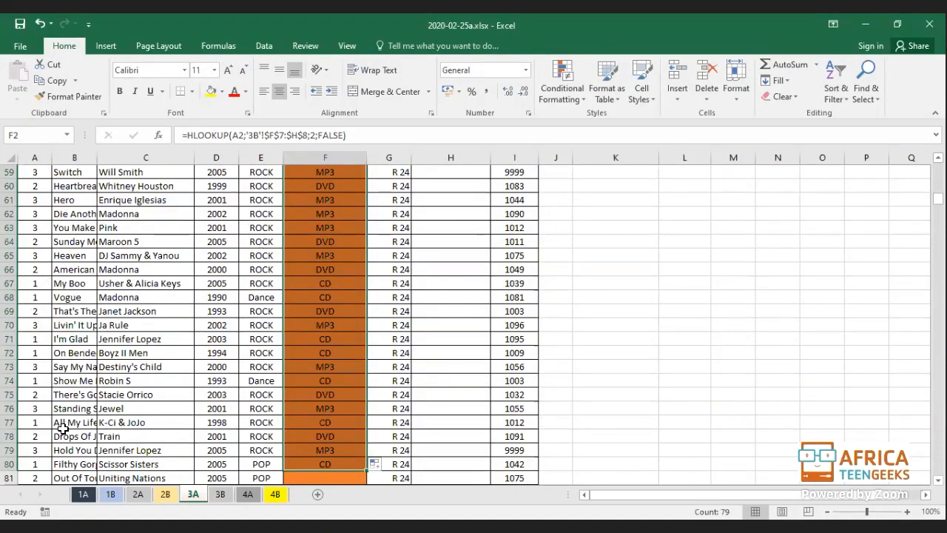
scroll(374, 405, "down", 7)
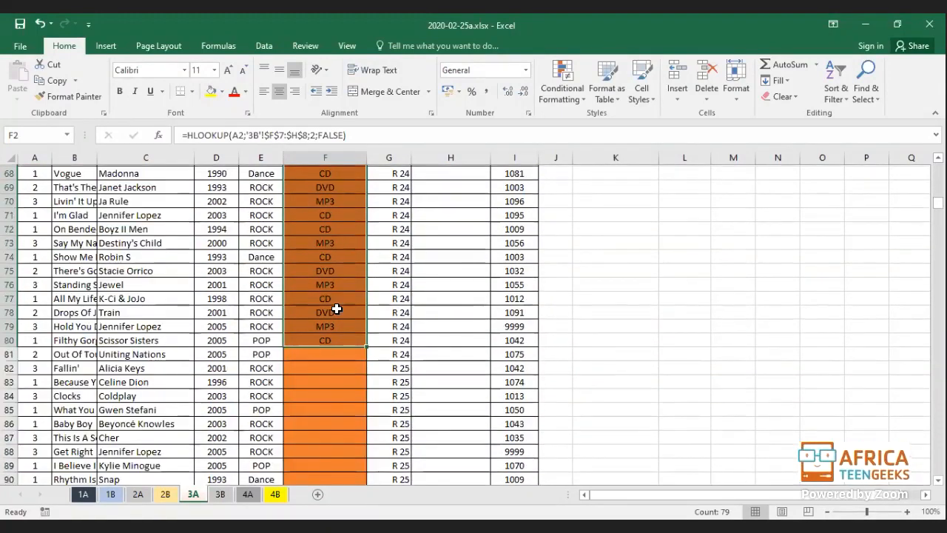
scroll(337, 308, "down", 20)
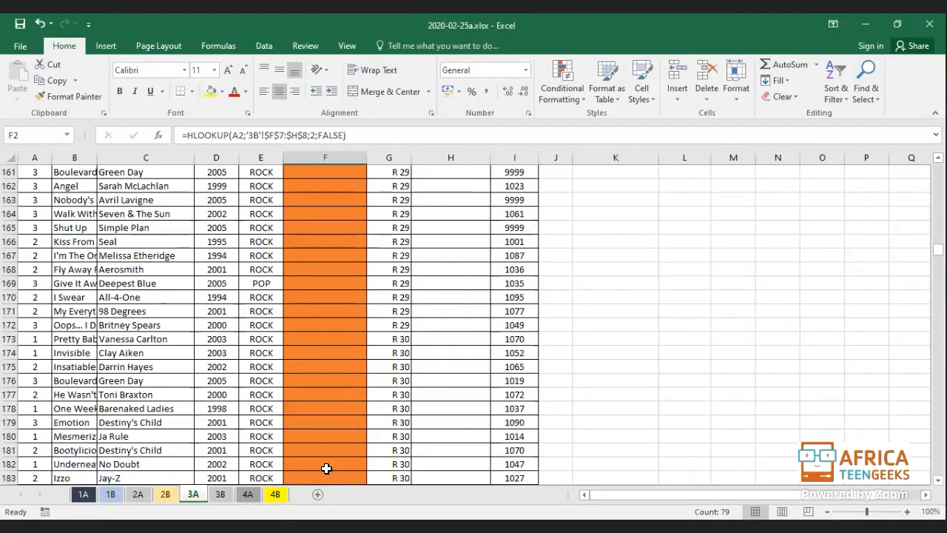
scroll(334, 381, "up", 20)
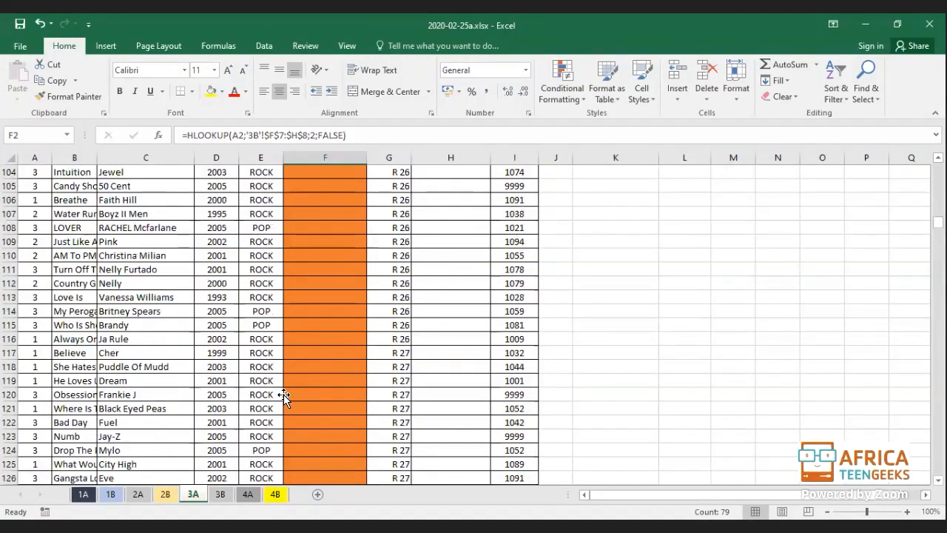
scroll(287, 391, "up", 20)
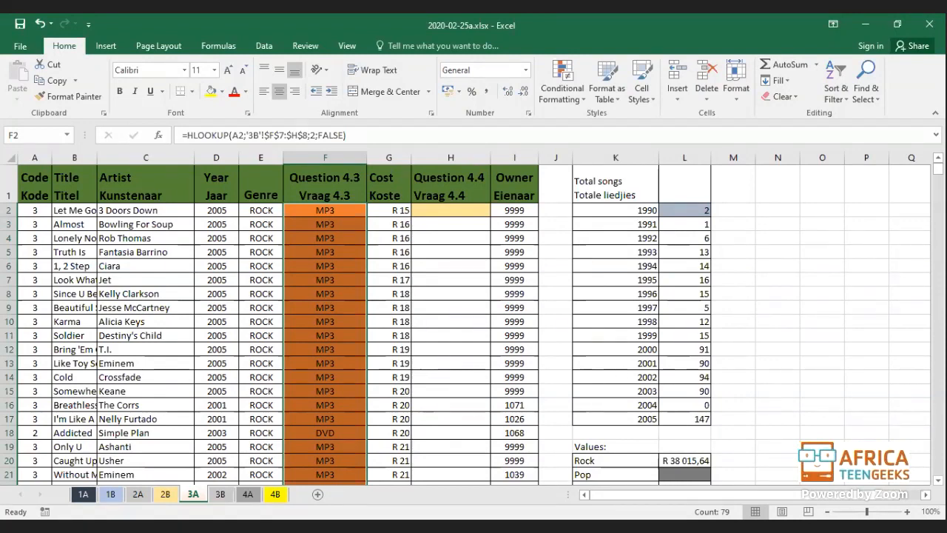
Read the air quality question in the PowerPoint slide show, and examine sheet 4A and the PM10 row C6:H6 on sheet 4B in Excel.
key("alt+Tab")
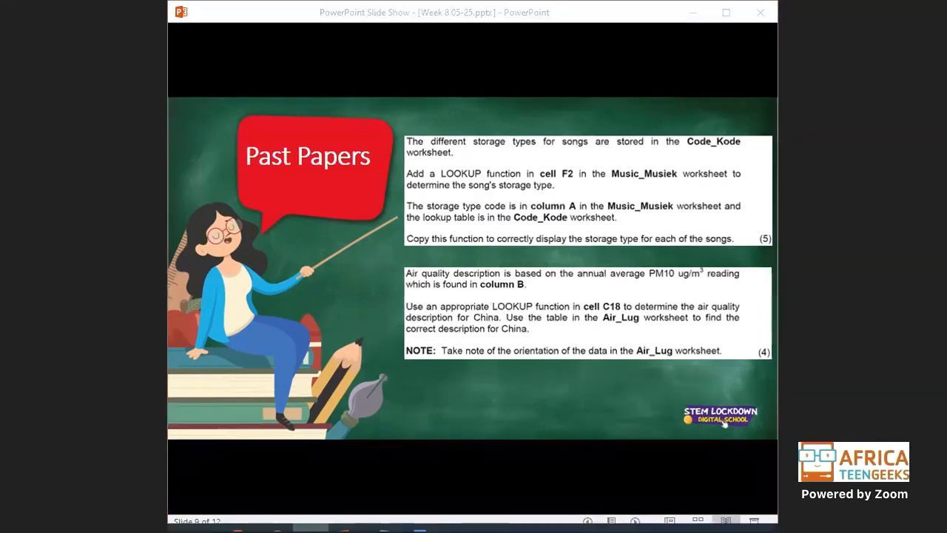
left_click(311, 528)
left_click(249, 494)
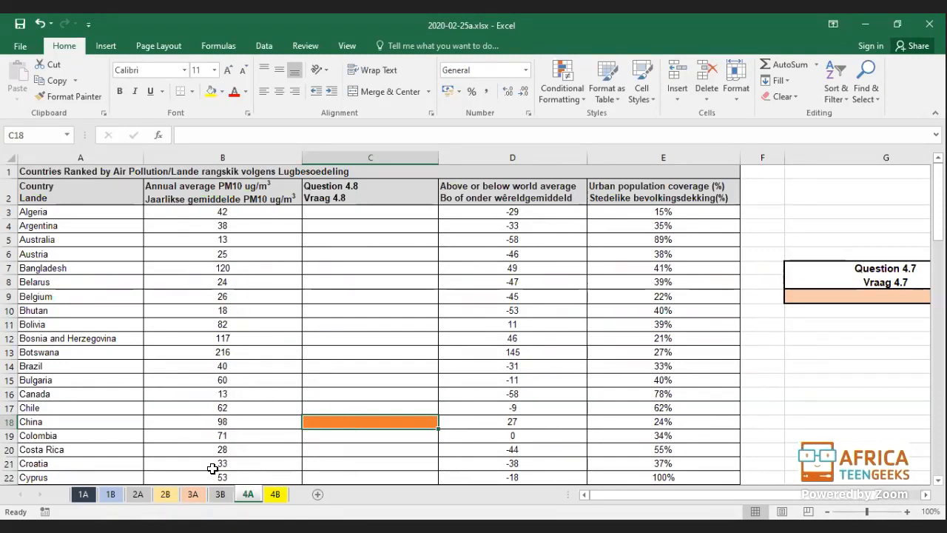
left_click(273, 494)
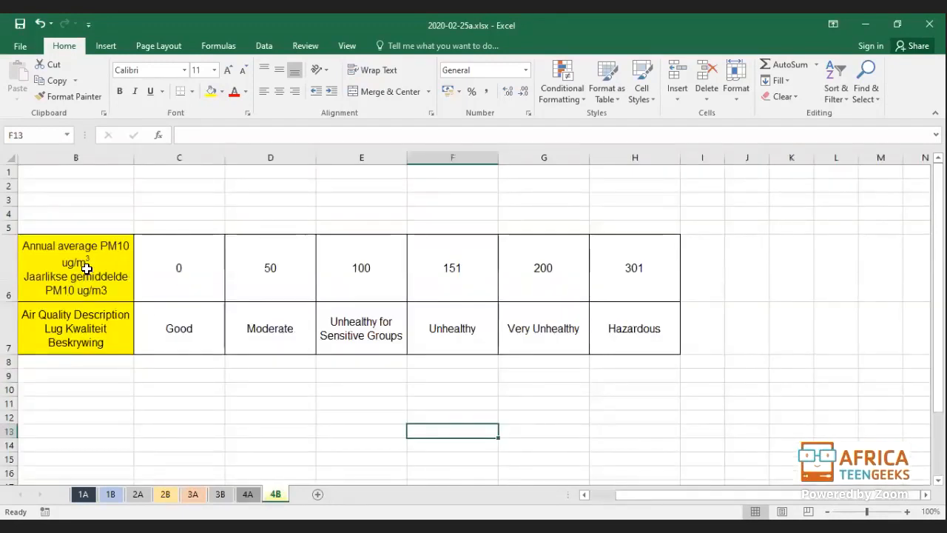
left_click_drag(163, 268, 607, 293)
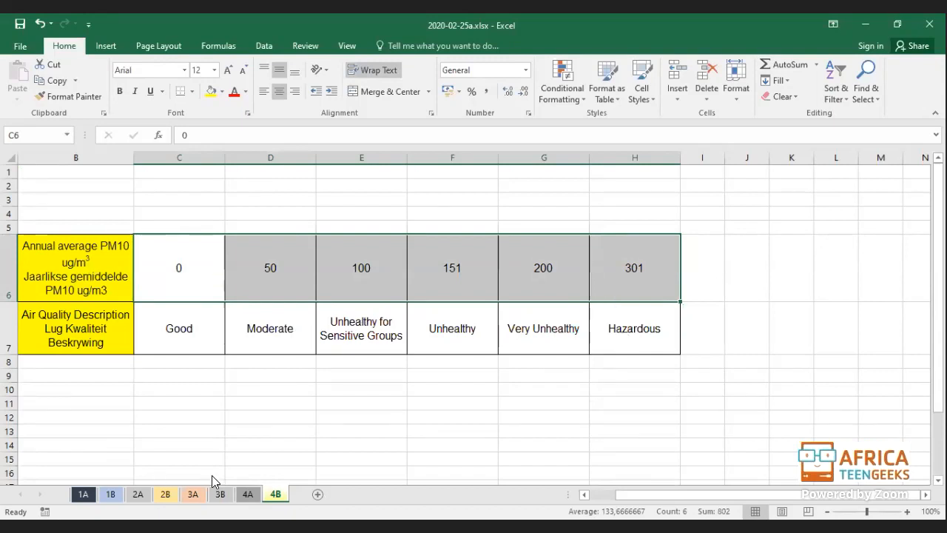
Start an HLOOKUP formula in C18 for China on sheet 4A, using the PM10 value in B18 as the lookup value.
left_click(248, 494)
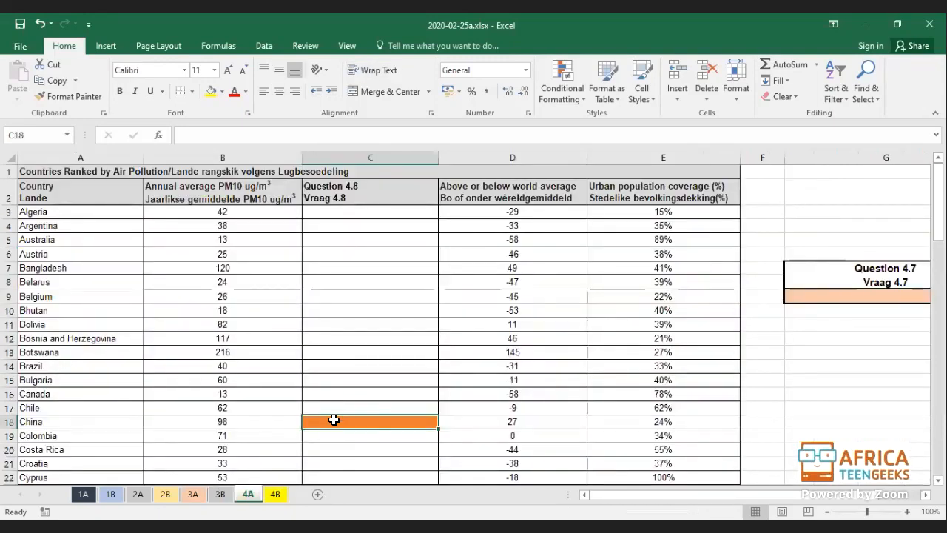
double_click(334, 421)
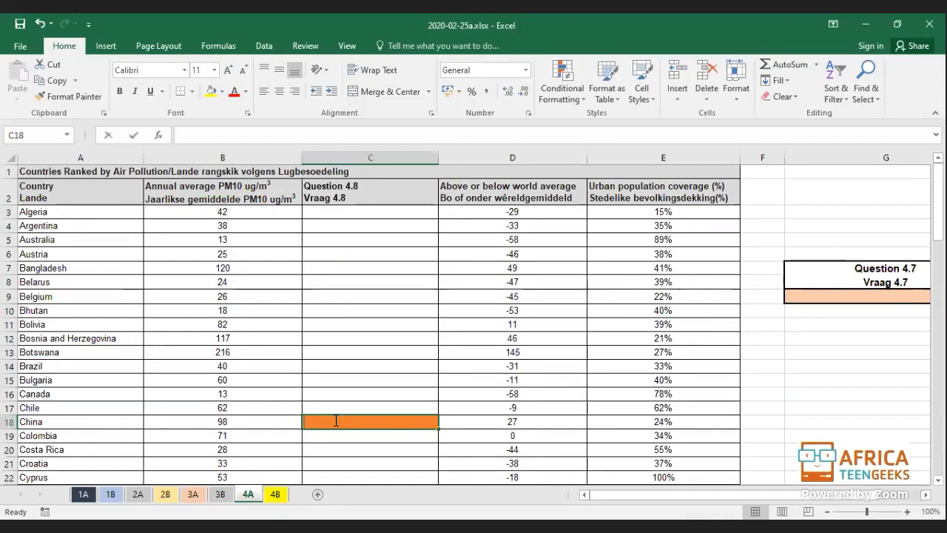
type("=hlookup")
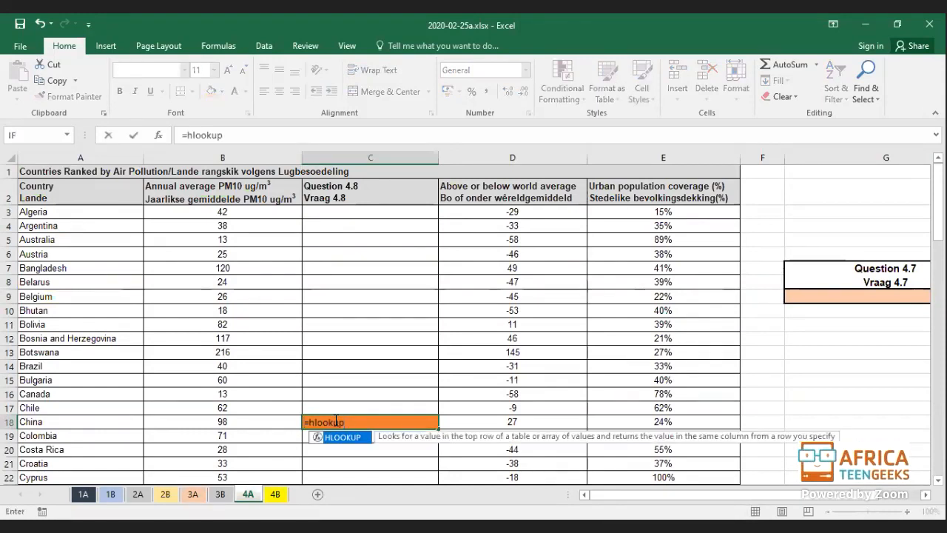
type("(")
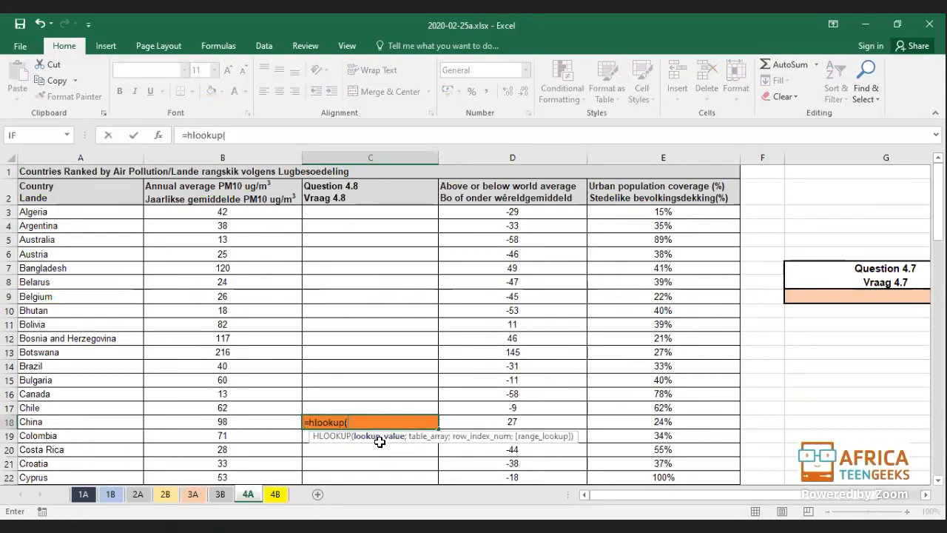
left_click(231, 421)
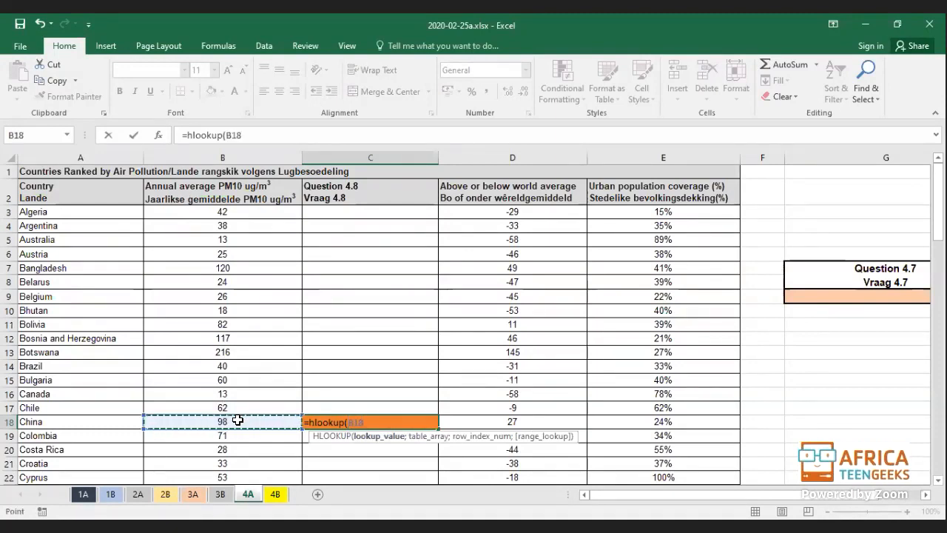
type(";")
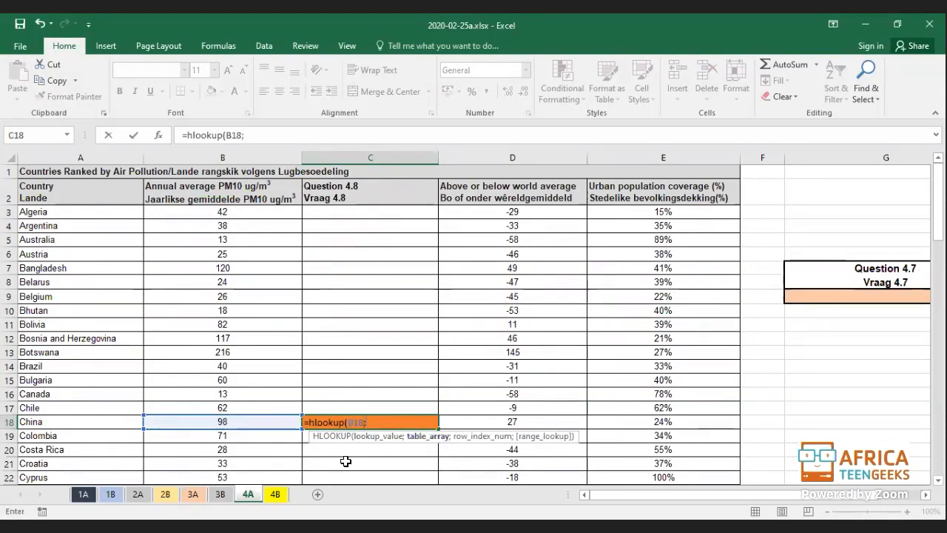
Set the HLOOKUP table array to the absolute range $C$6:$H$7 on sheet 4B.
left_click(275, 494)
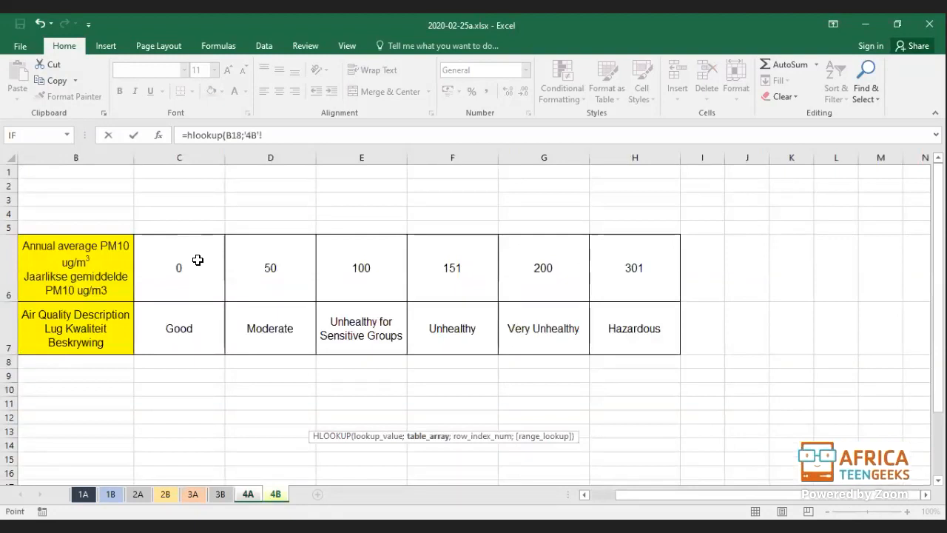
left_click_drag(197, 259, 623, 342)
key("F4")
type(";")
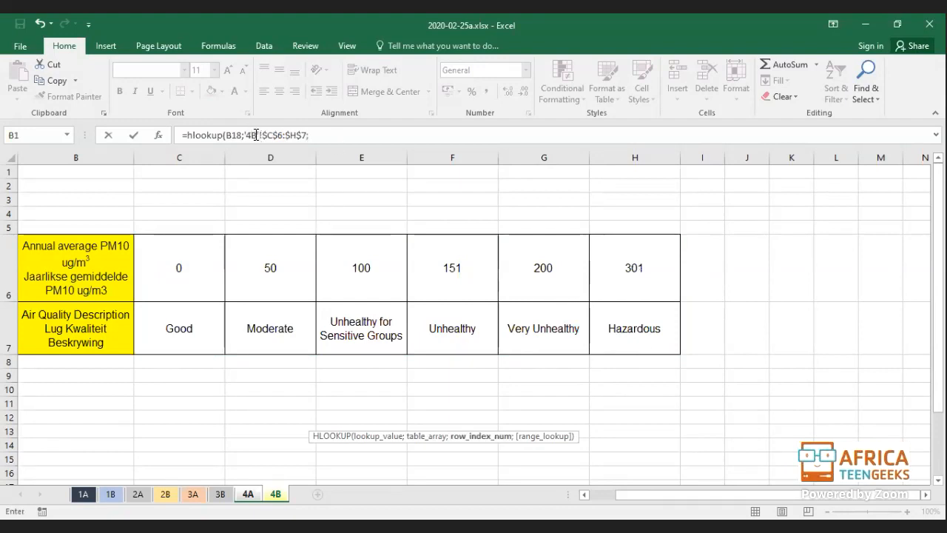
left_click_drag(246, 135, 309, 134)
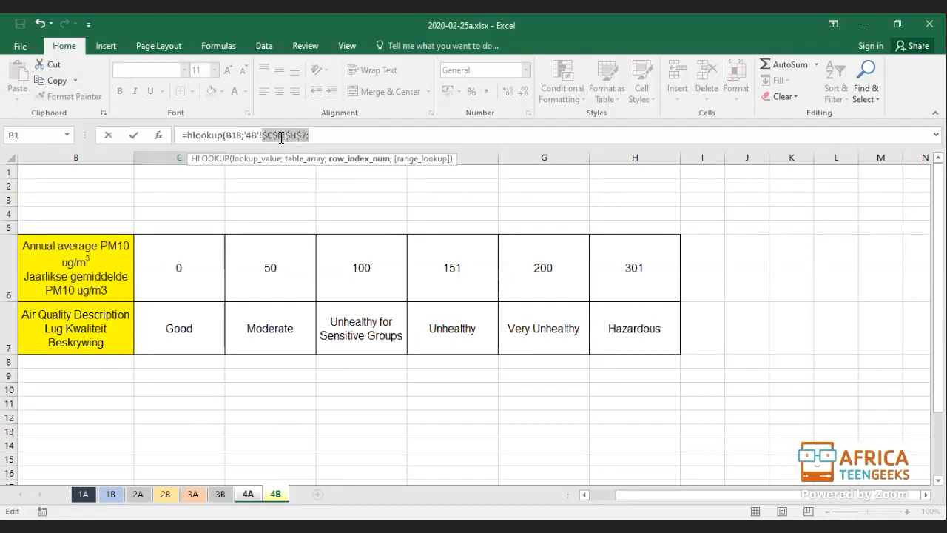
Complete China's air quality HLOOKUP with row index 2 and TRUE for approximate match, and enter it in C18.
left_click(315, 135)
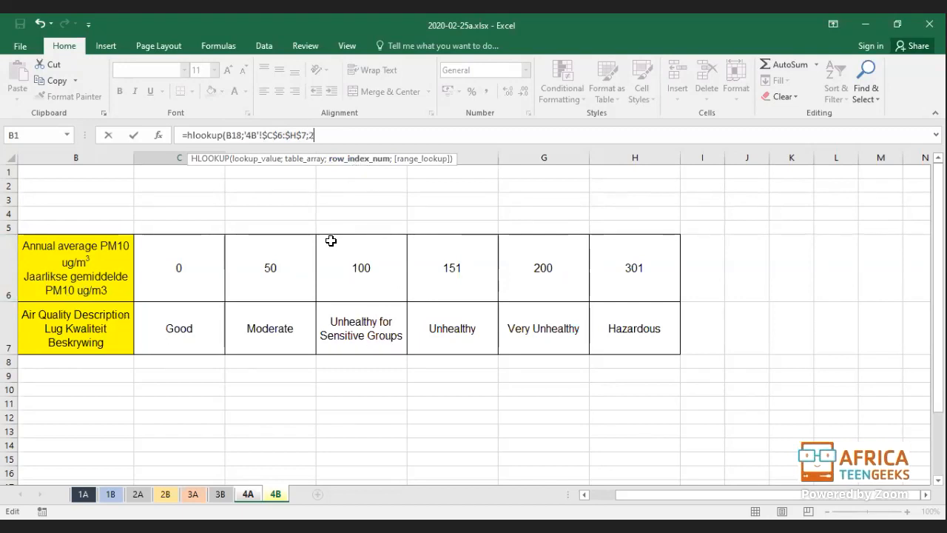
type(";")
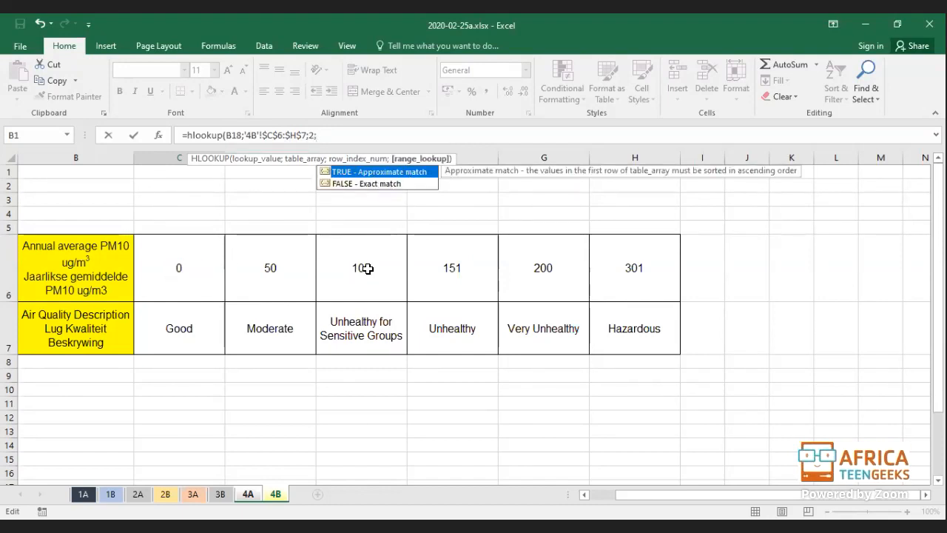
double_click(381, 172)
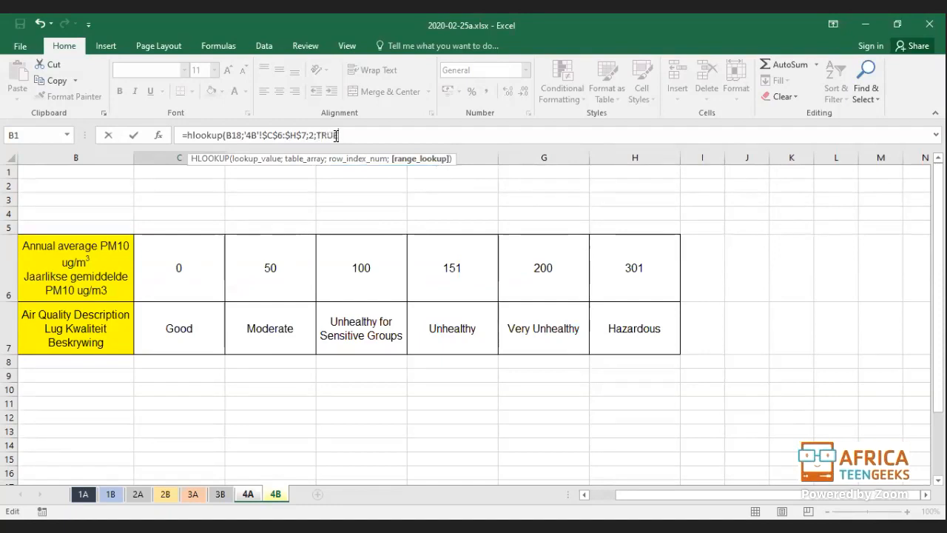
type(")")
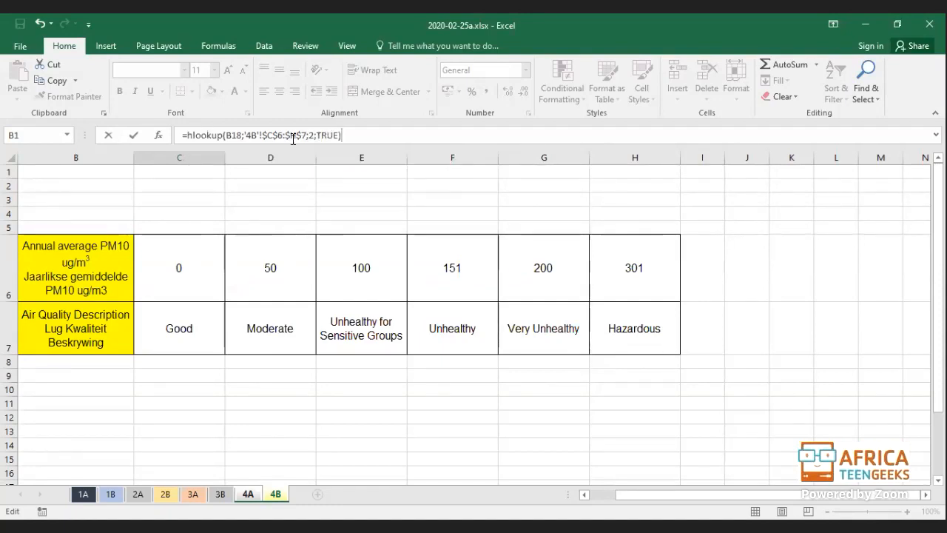
key("Return")
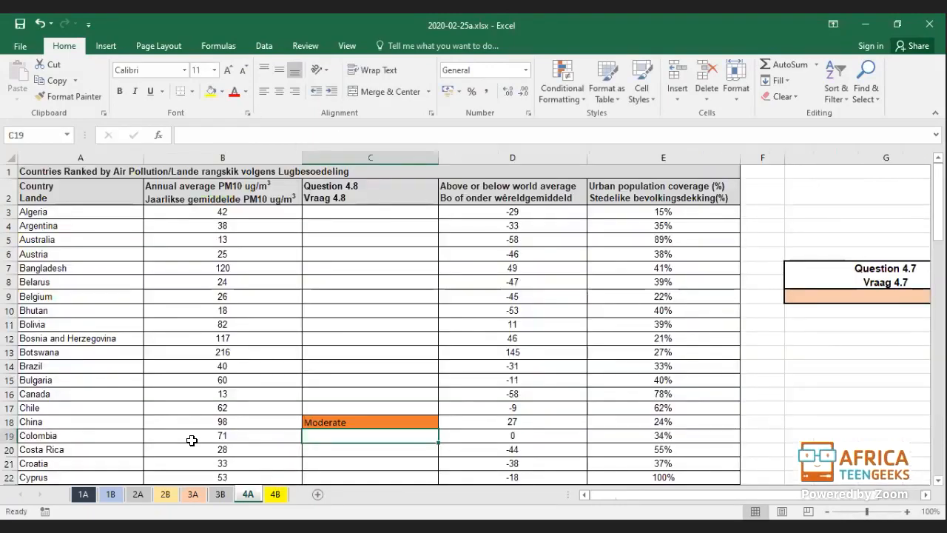
Try copying the formula from C18 up to C4 on sheet 4A, compare it with the thresholds on sheet 4B, and undo the copy.
left_click(275, 494)
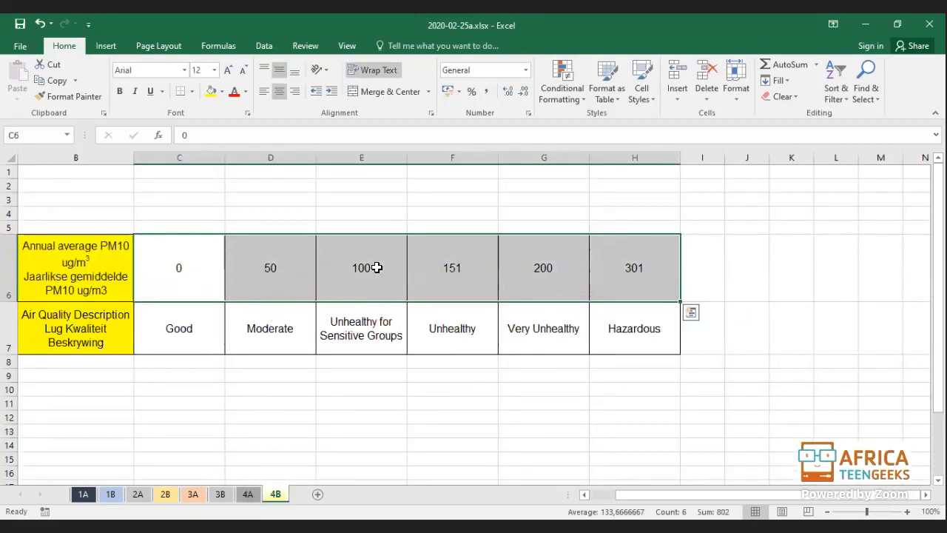
left_click(248, 494)
left_click(422, 420)
left_click_drag(436, 428, 275, 243)
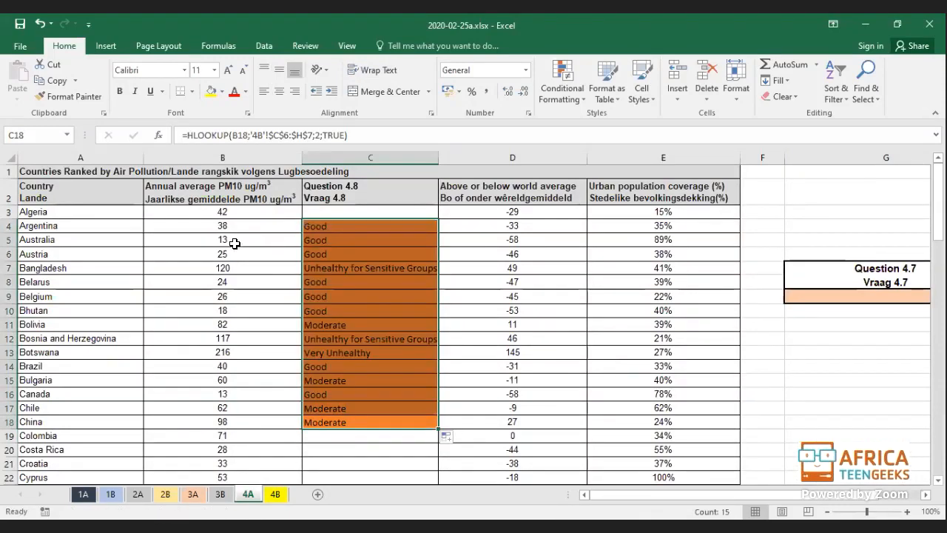
left_click(278, 498)
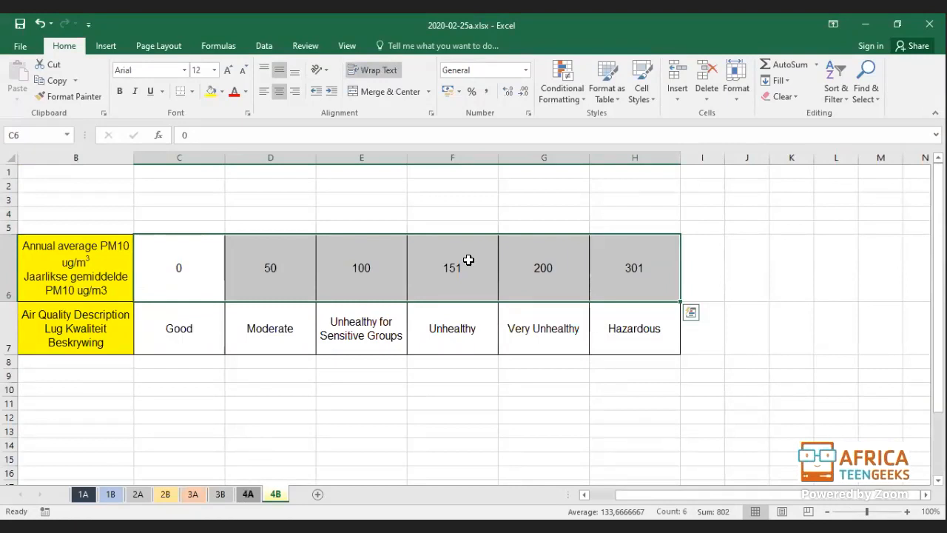
left_click(249, 497)
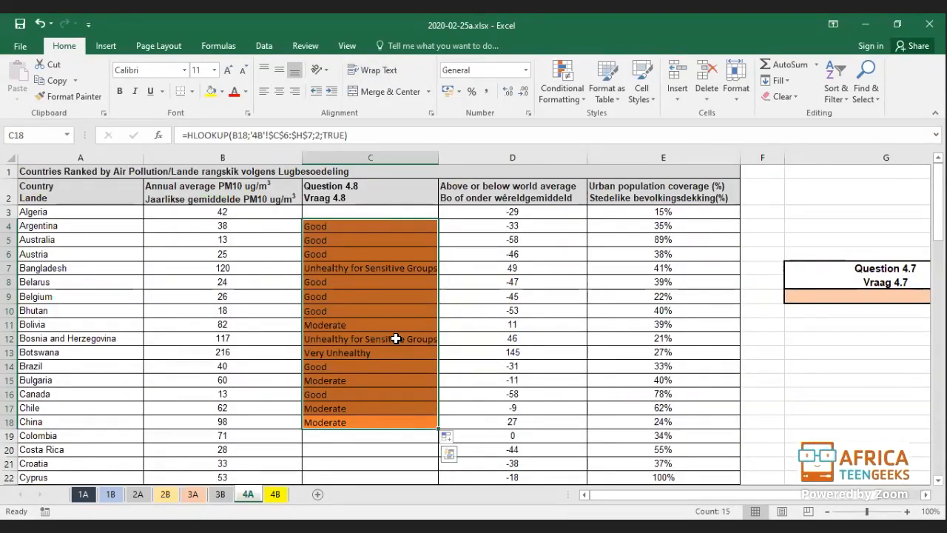
key("ctrl+z")
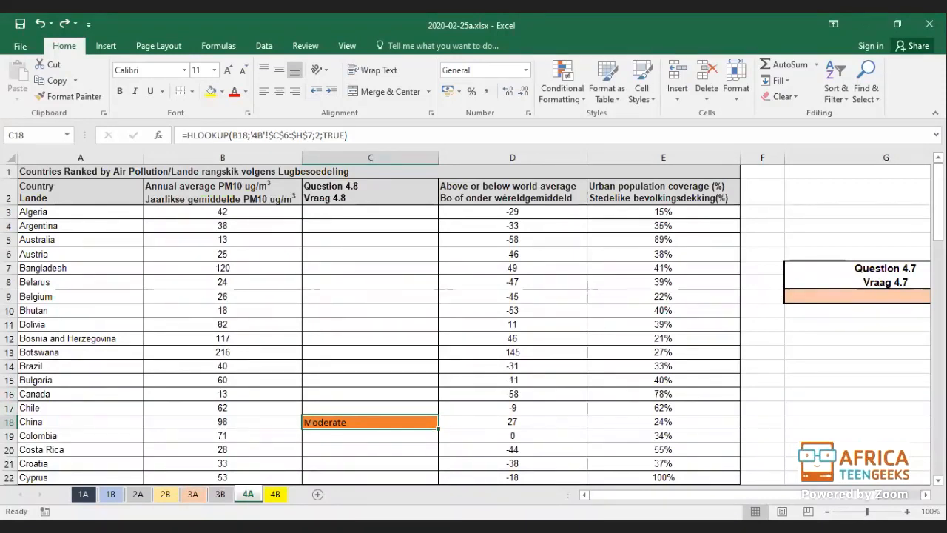
key("alt+Tab")
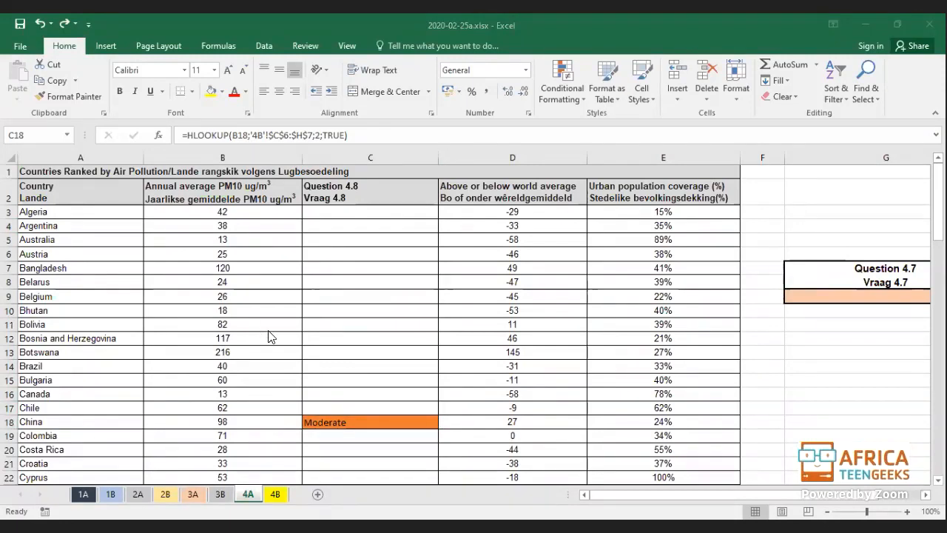
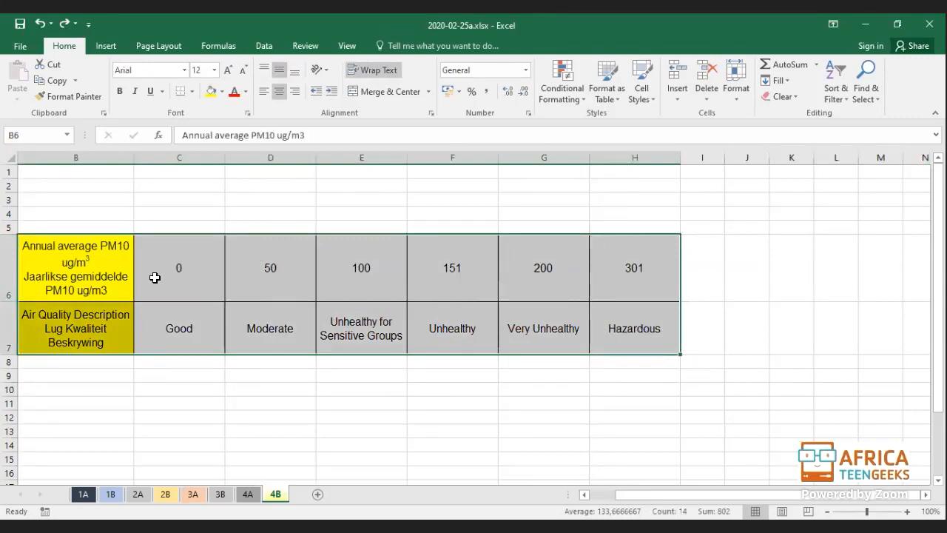
Copy the air quality table B6:H7 on sheet 4B and paste it transposed at B12.
right_click(154, 276)
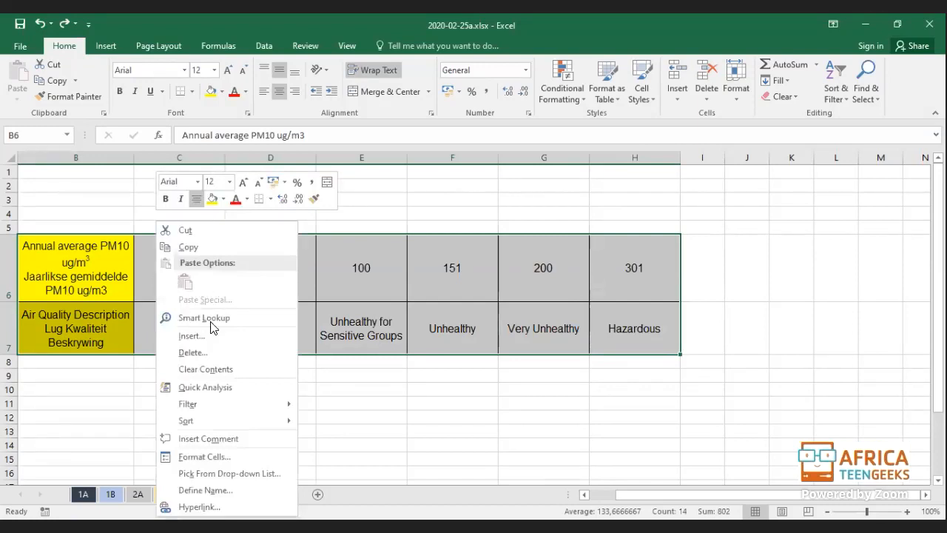
left_click(194, 247)
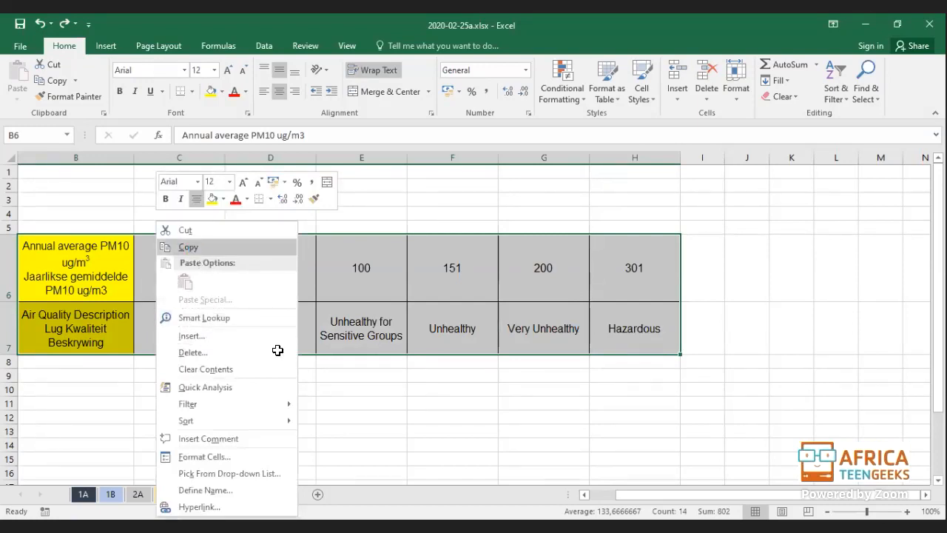
scroll(124, 265, "down", 2)
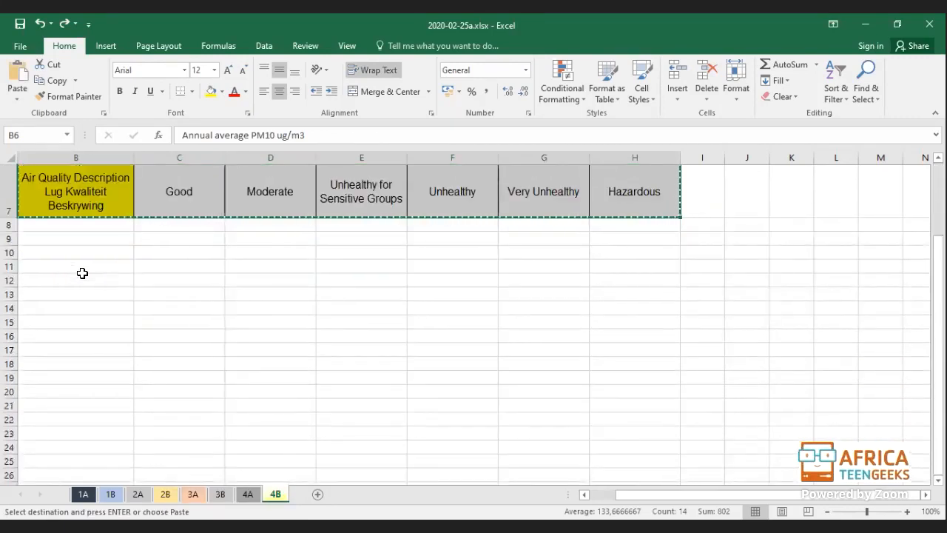
left_click(89, 280)
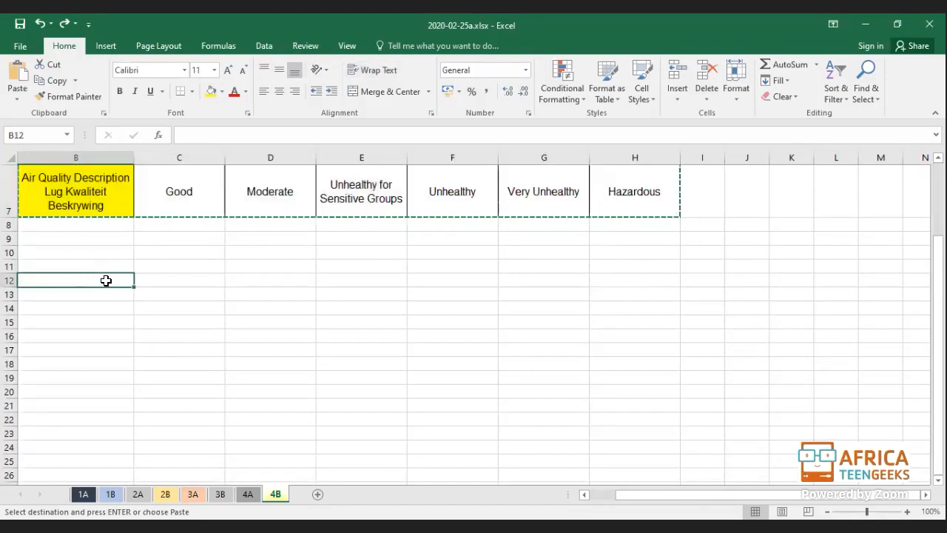
right_click(106, 280)
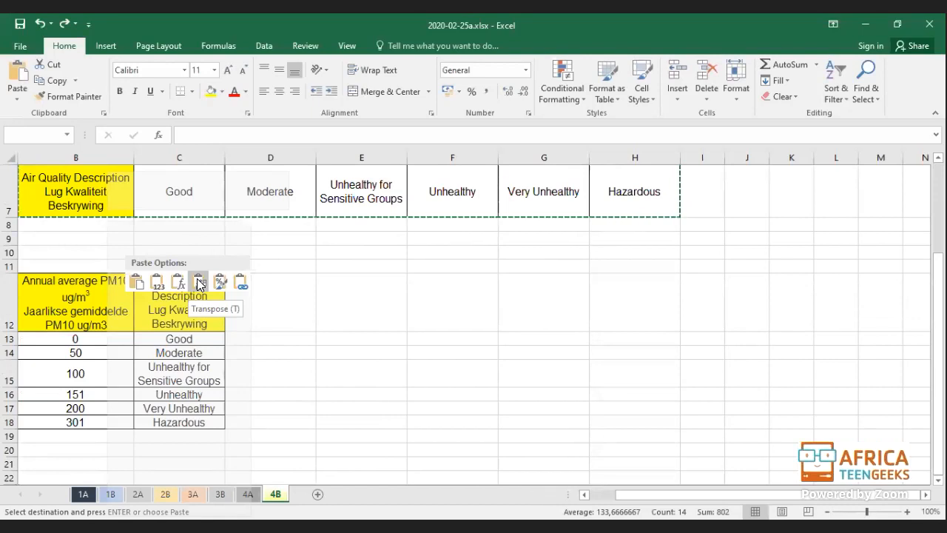
left_click(198, 284)
left_click(173, 447)
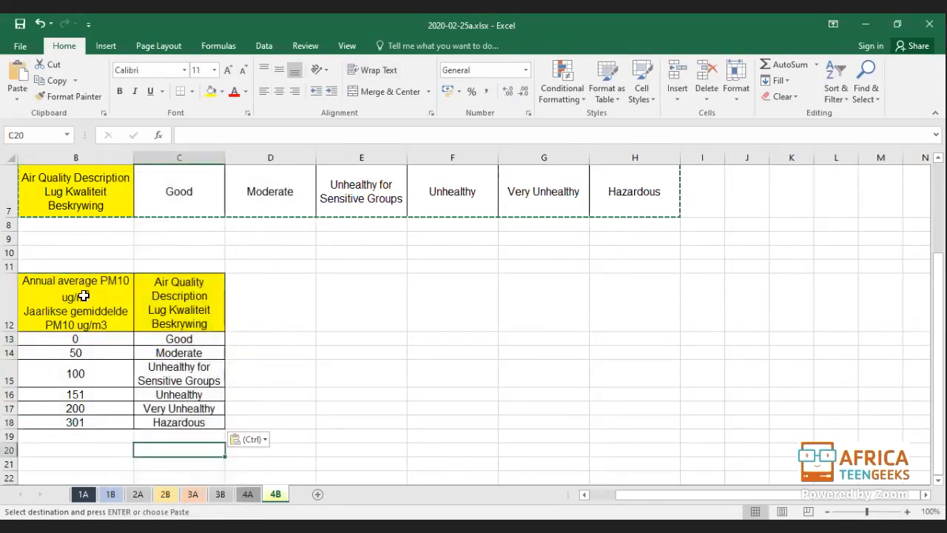
Compare the layout of the transposed vertical table with the original horizontal table on sheet 4B.
scroll(172, 325, "up", 2)
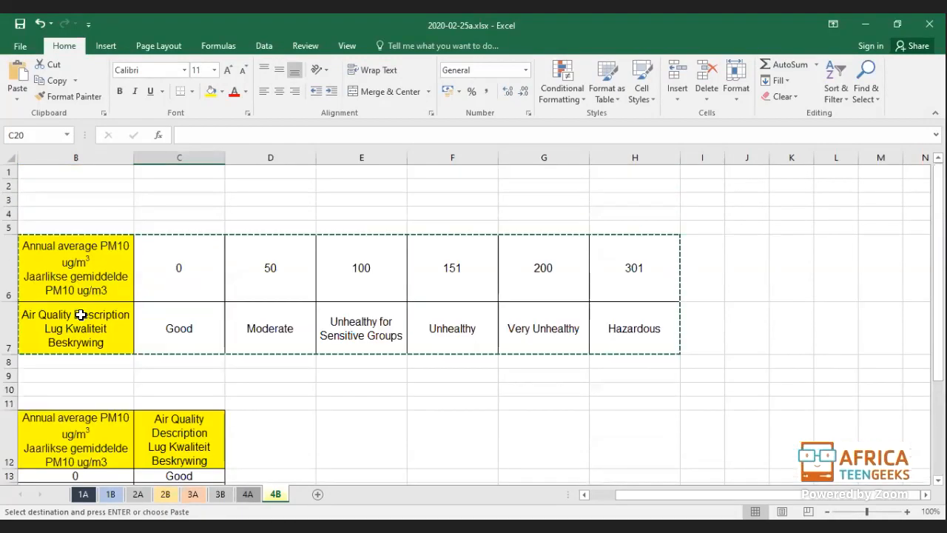
scroll(76, 274, "down", 1)
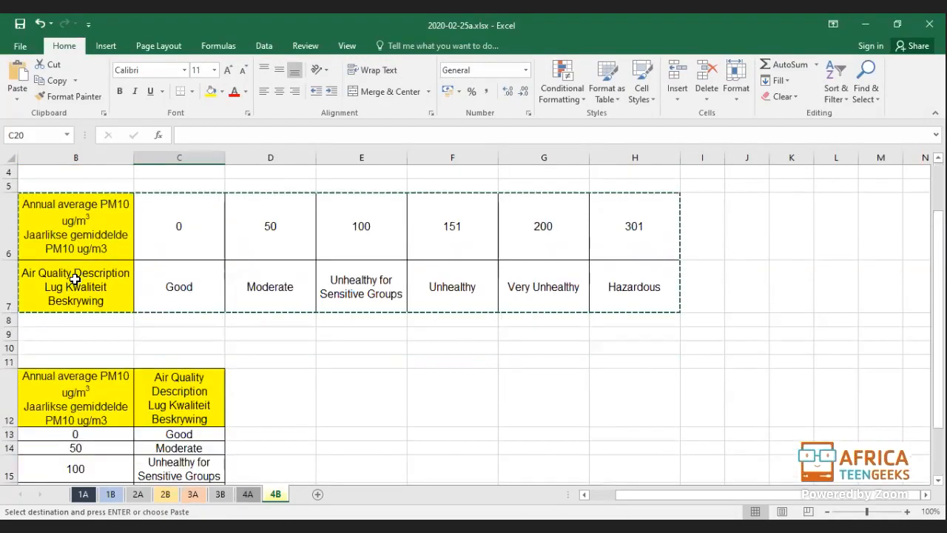
scroll(169, 350, "down", 1)
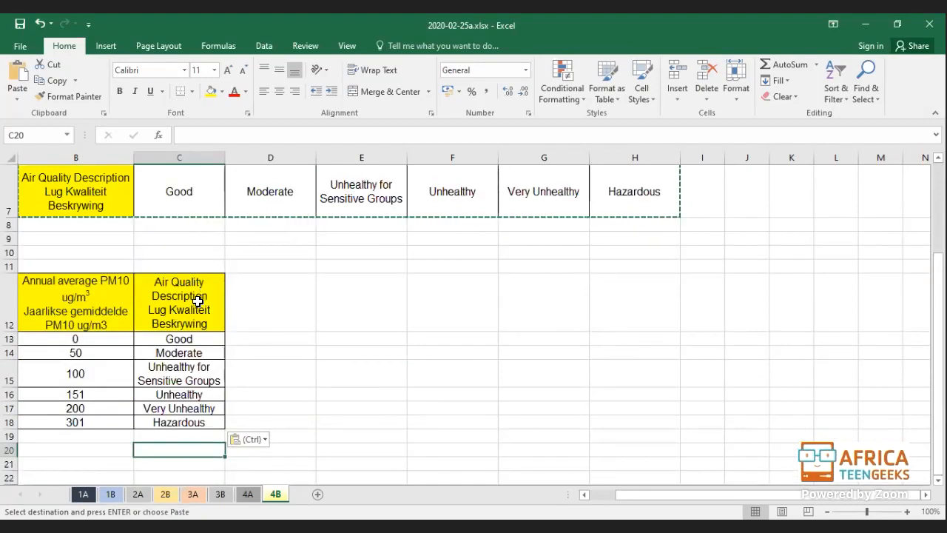
left_click_drag(95, 309, 198, 421)
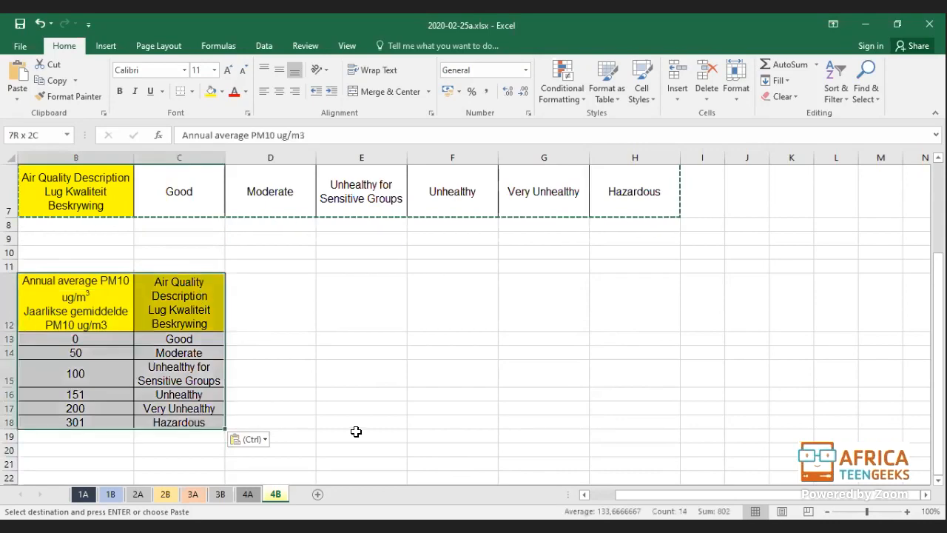
scroll(353, 431, "up", 2)
left_click_drag(111, 290, 607, 325)
left_click(377, 419)
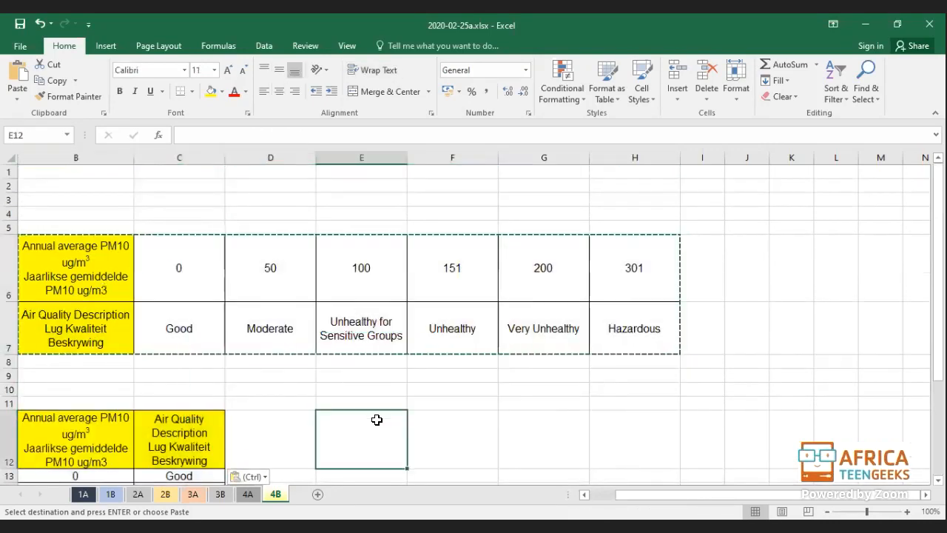
double_click(377, 419)
Delete rows 8 to 10 on sheet 4B to bring the transposed table closer to the original.
scroll(376, 420, "down", 1)
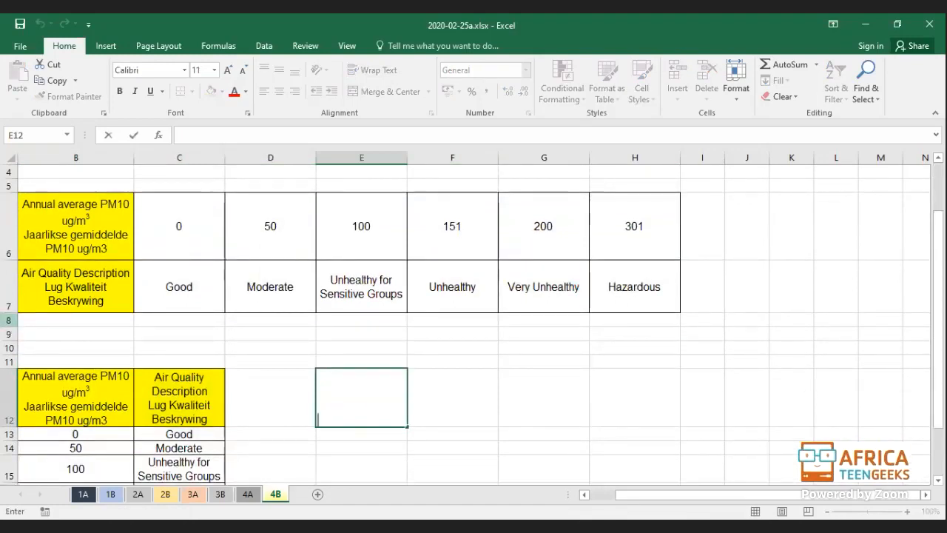
left_click_drag(10, 320, 11, 347)
key("ctrl+minus")
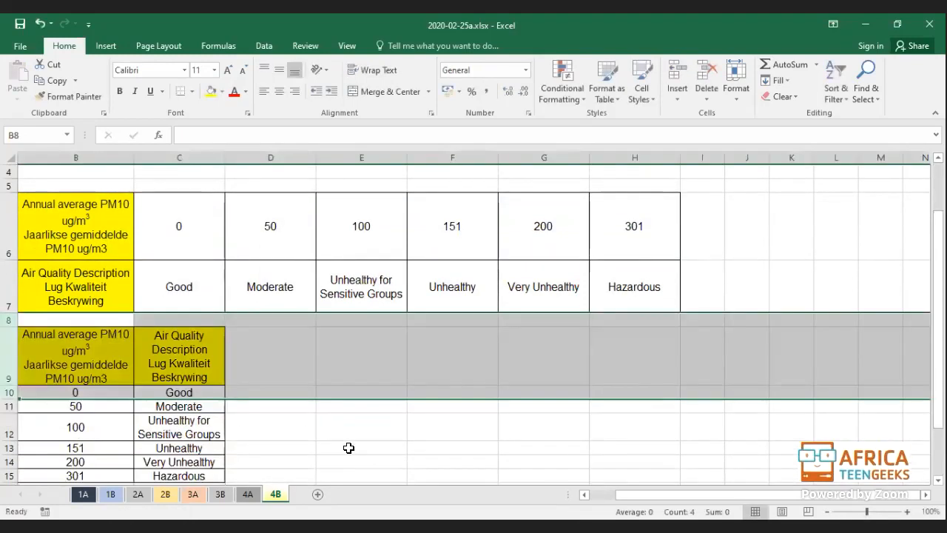
left_click(349, 457)
scroll(349, 444, "down", 1)
scroll(349, 444, "up", 1)
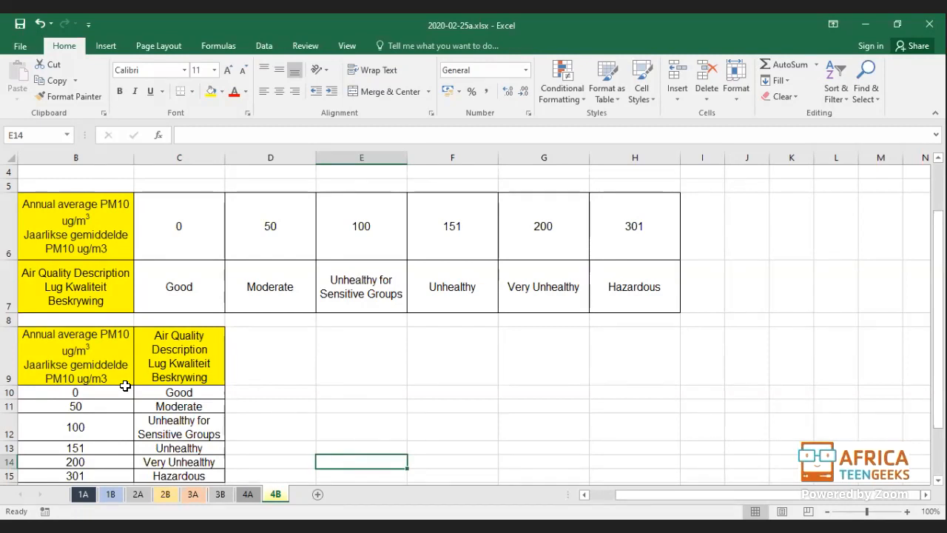
Copy the horizontal air quality table B6:H7 again and paste it transposed at E9, beside the first vertical table.
left_click(105, 237)
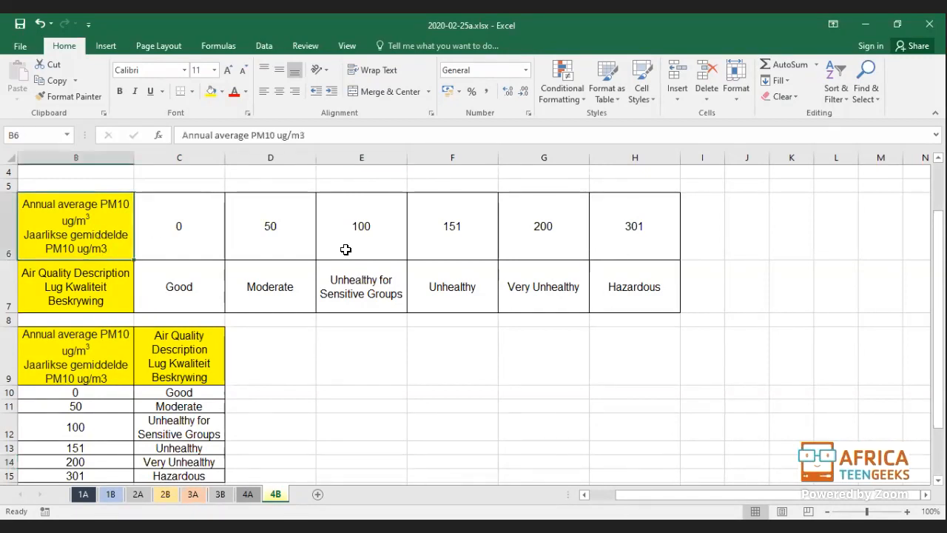
left_click(619, 284, "shift")
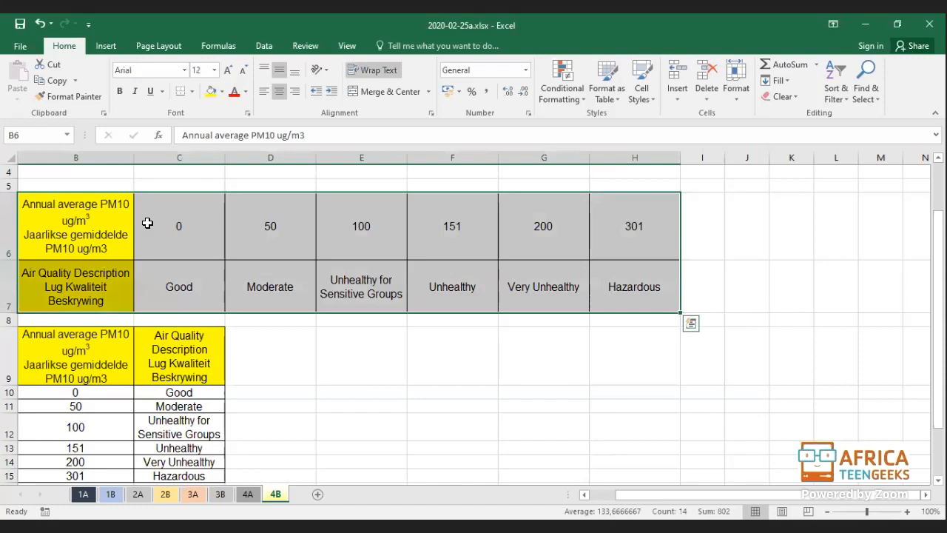
right_click(147, 222)
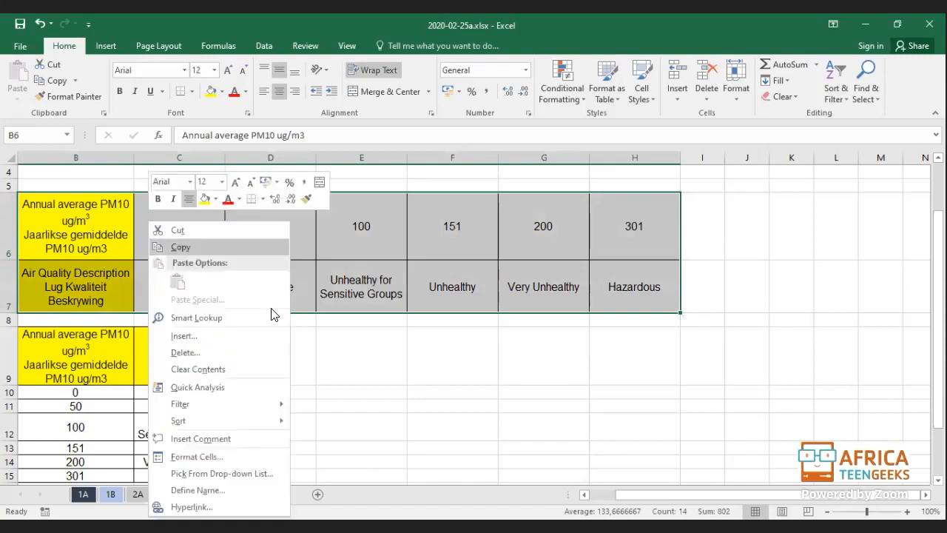
left_click(185, 247)
right_click(347, 360)
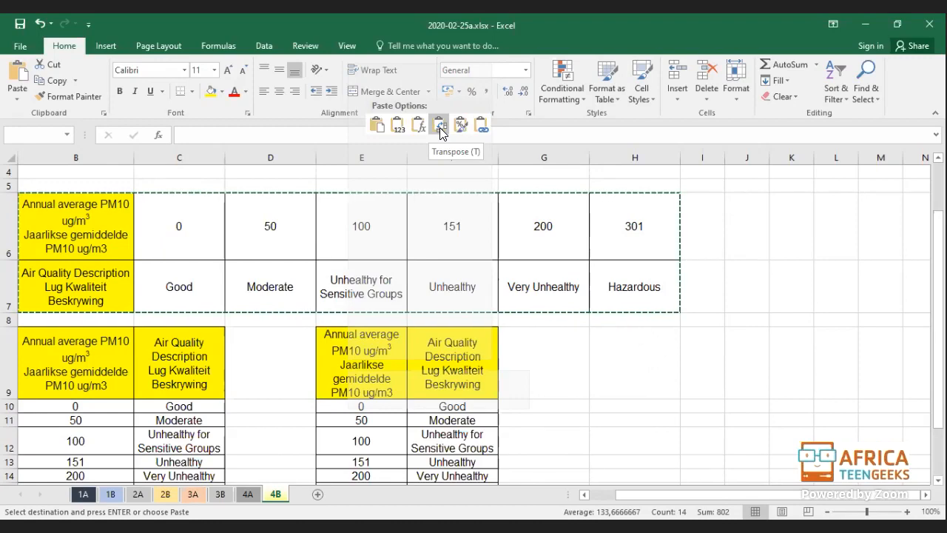
left_click(440, 127)
Copy the vertical air quality table E9:F15 and paste it transposed at E20, back into a horizontal layout.
scroll(375, 246, "down", 2)
scroll(375, 246, "up", 1)
left_click_drag(464, 354, 463, 395)
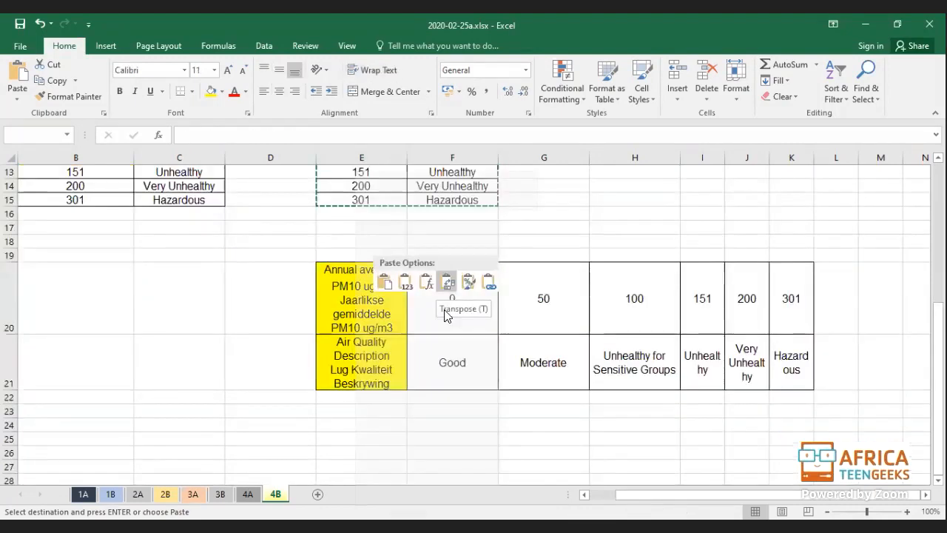
left_click(447, 279)
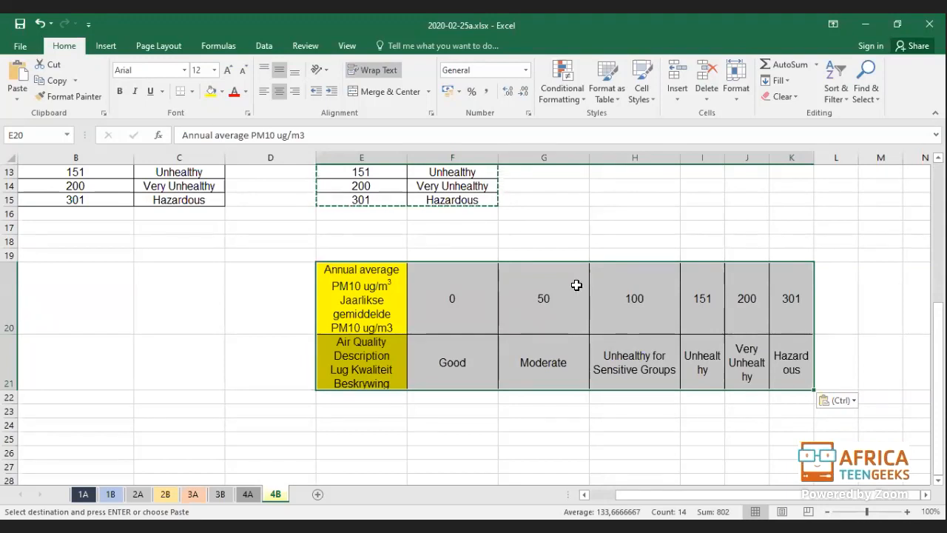
left_click(296, 264)
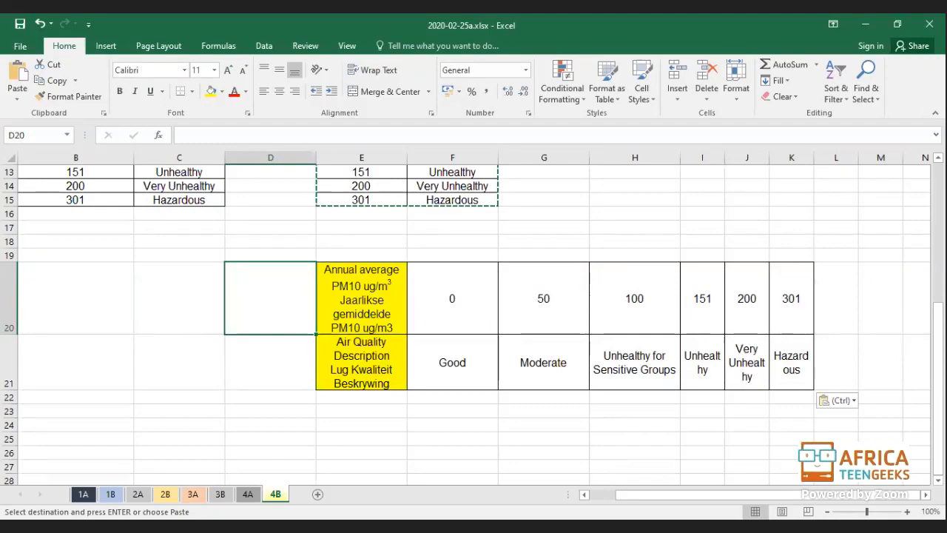
Switch to the PowerPoint slide show and advance from the Past Papers slide to the Topics slide.
key("alt+Tab")
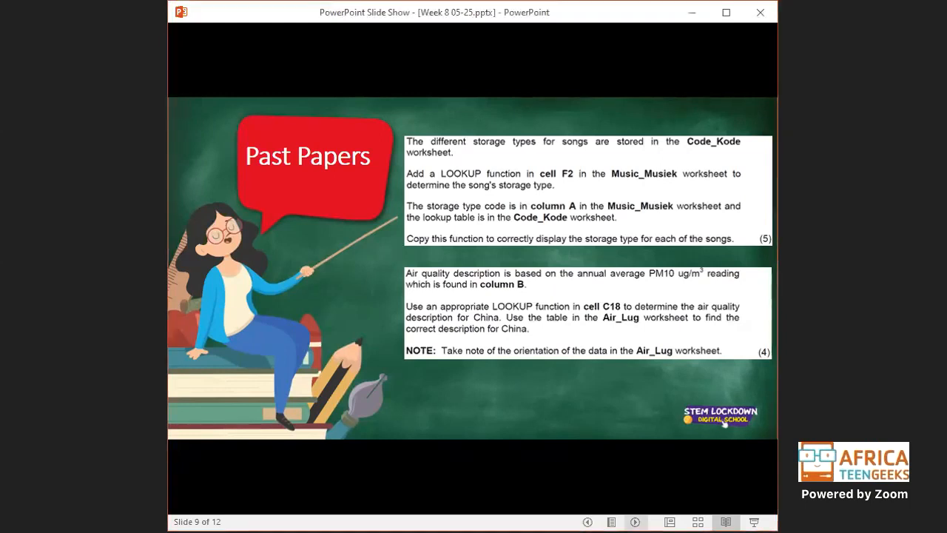
left_click(635, 521)
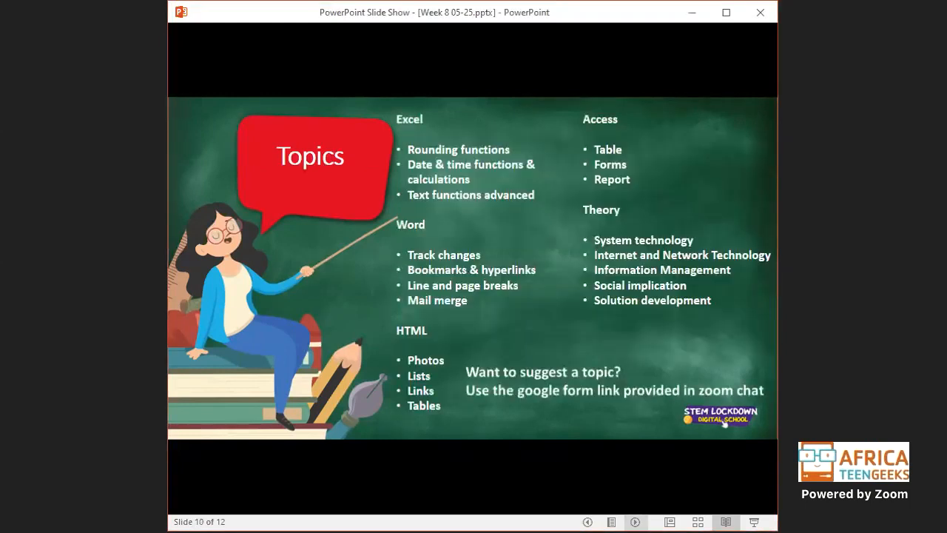